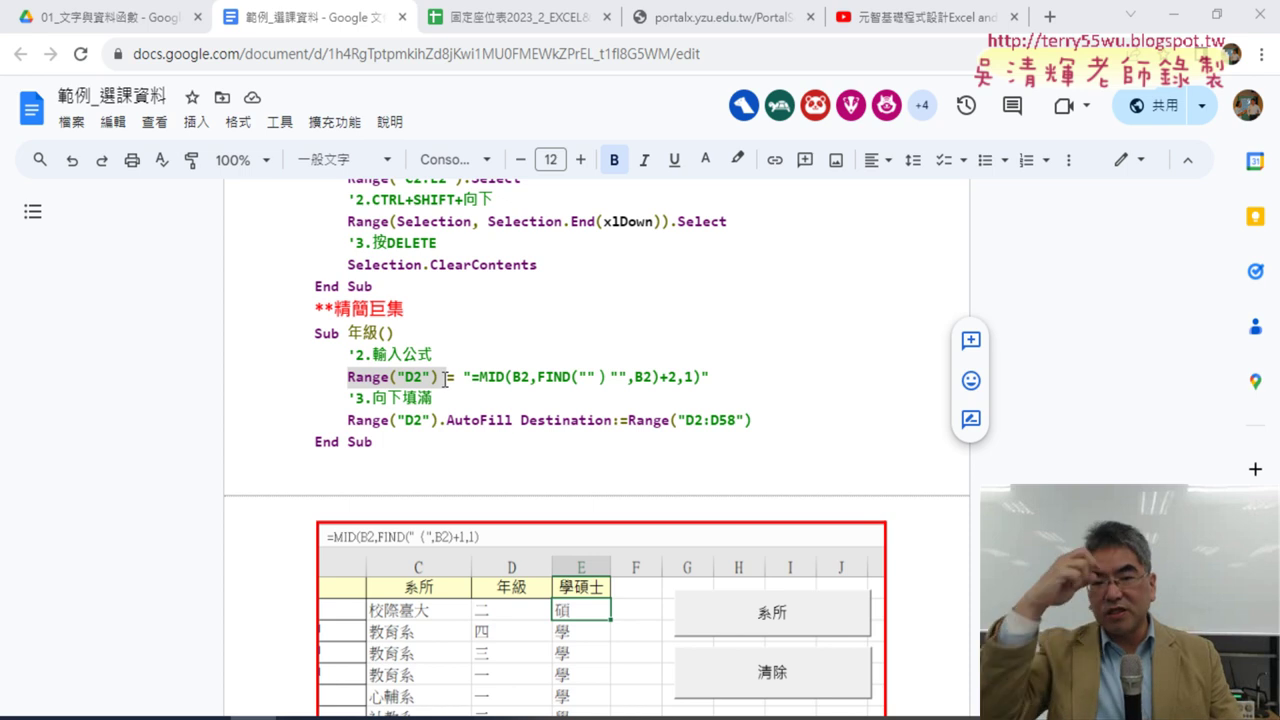
Review the 年級 macro's 輸入公式 and 向下填滿 comment lines in the Google Doc.
{"action": "scroll", "coordinate": [444, 377], "scroll_direction": "up", "scroll_amount": 3}
{"action": "scroll", "coordinate": [444, 379], "scroll_direction": "up", "scroll_amount": 3}
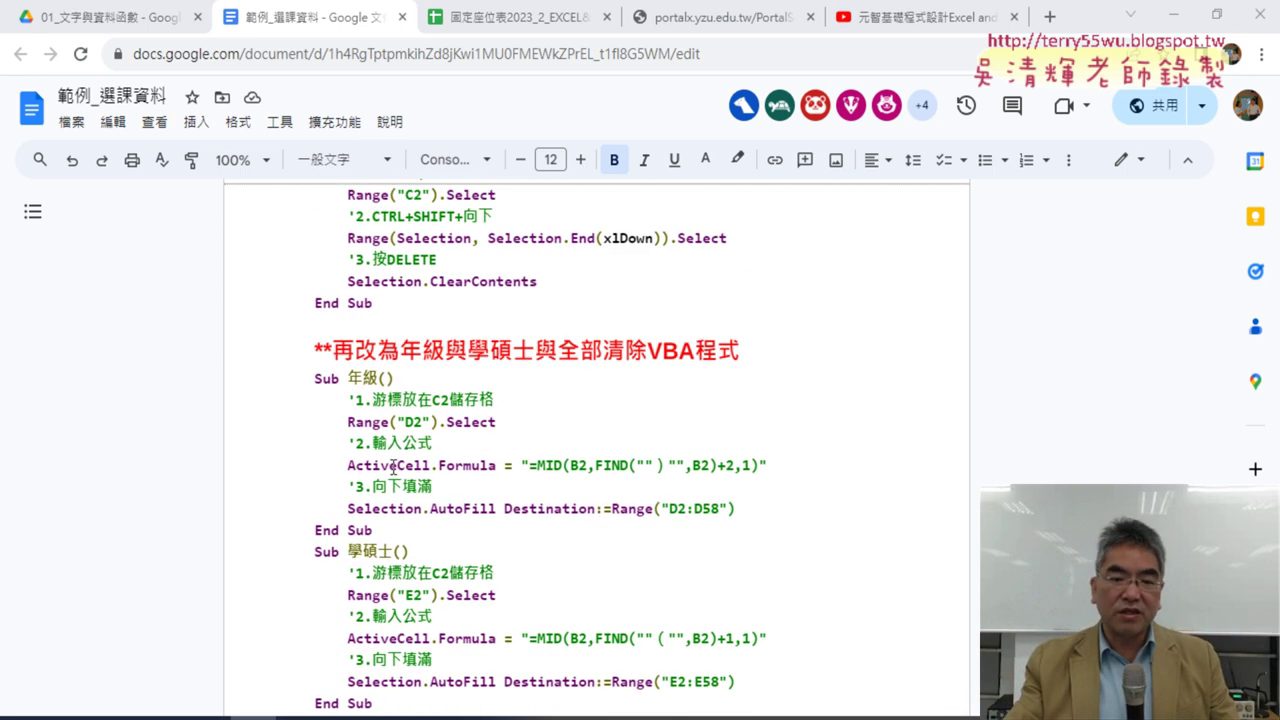
{"action": "scroll", "coordinate": [486, 490], "scroll_direction": "down", "scroll_amount": 4}
{"action": "scroll", "coordinate": [507, 488], "scroll_direction": "down", "scroll_amount": 2}
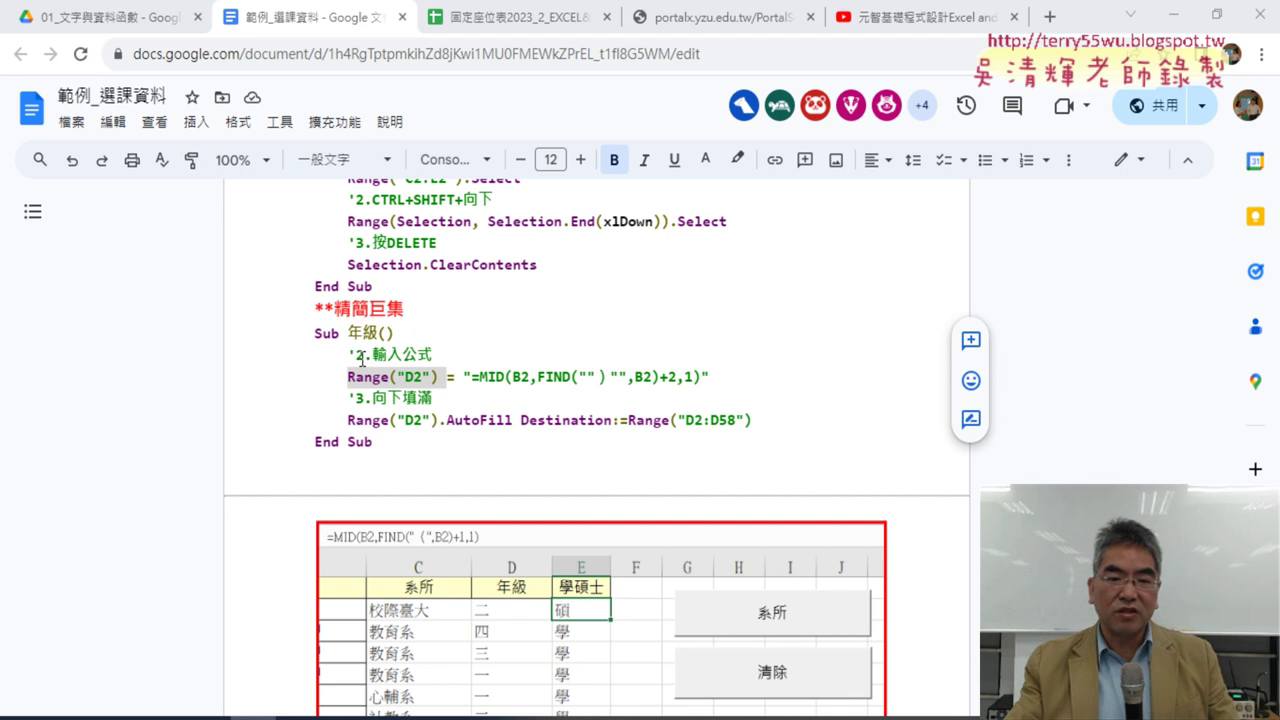
{"action": "left_click", "coordinate": [360, 355]}
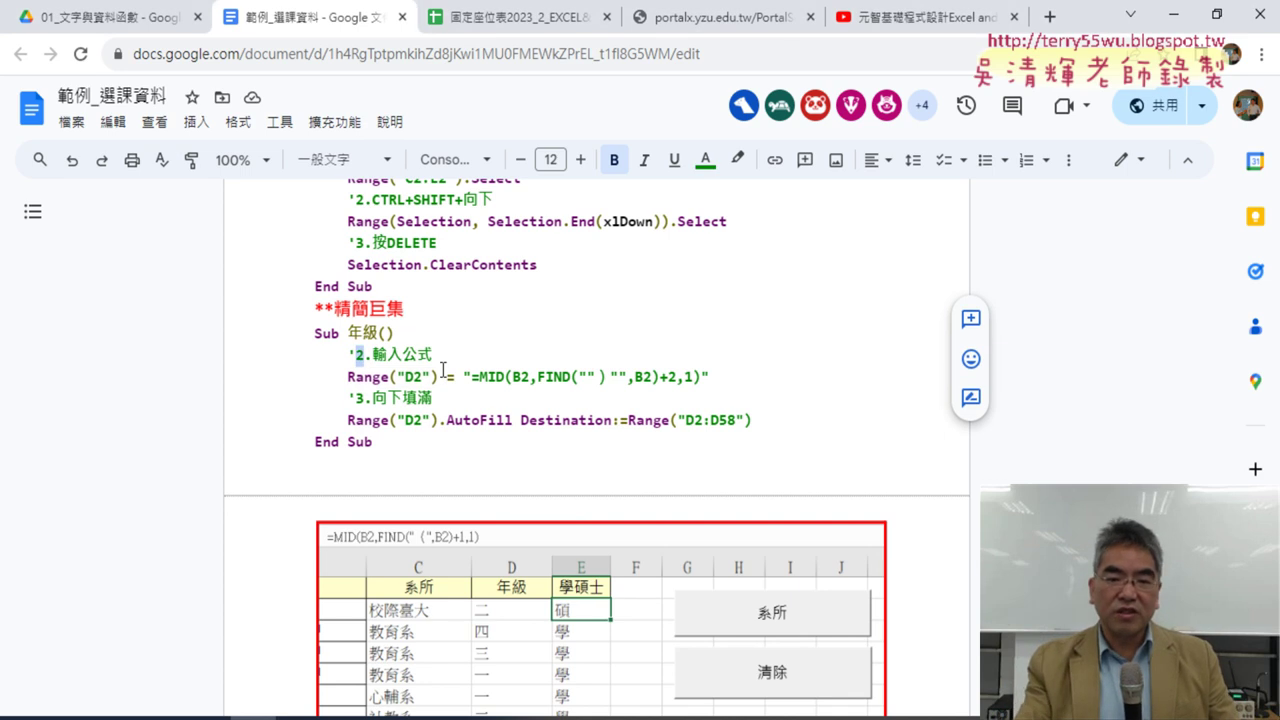
{"action": "left_click", "coordinate": [362, 355]}
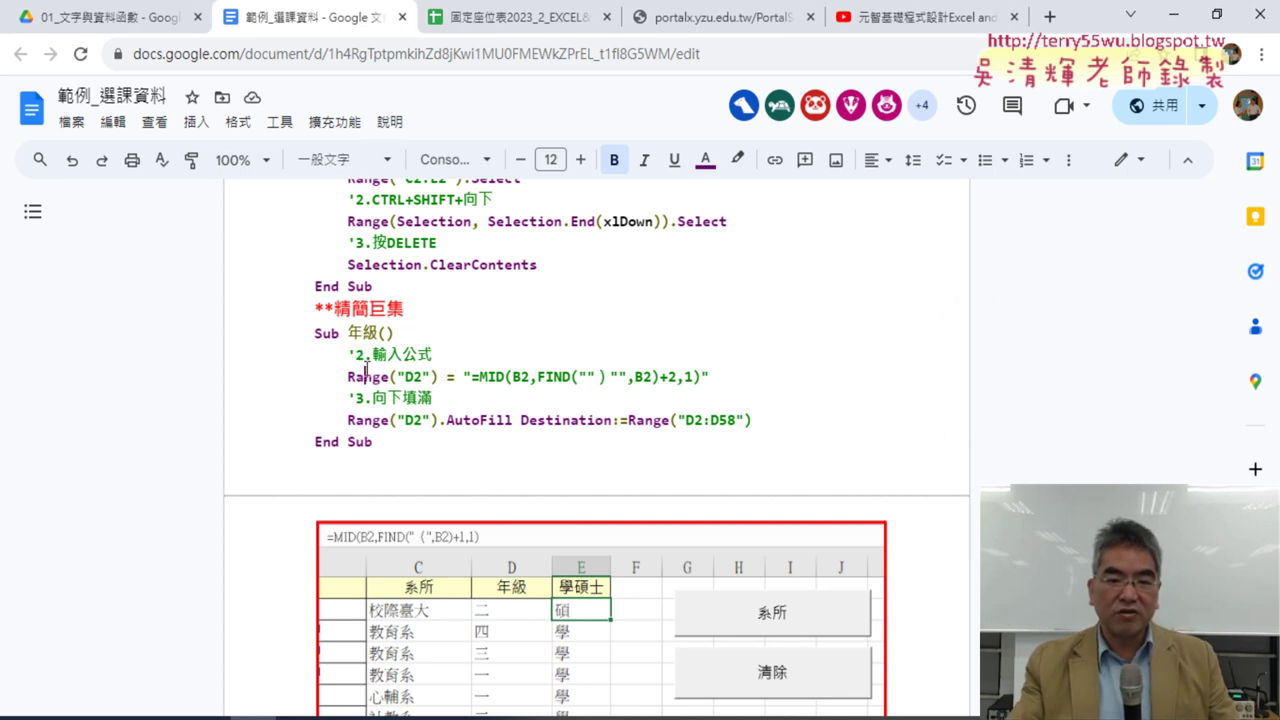
{"action": "left_click", "coordinate": [356, 397]}
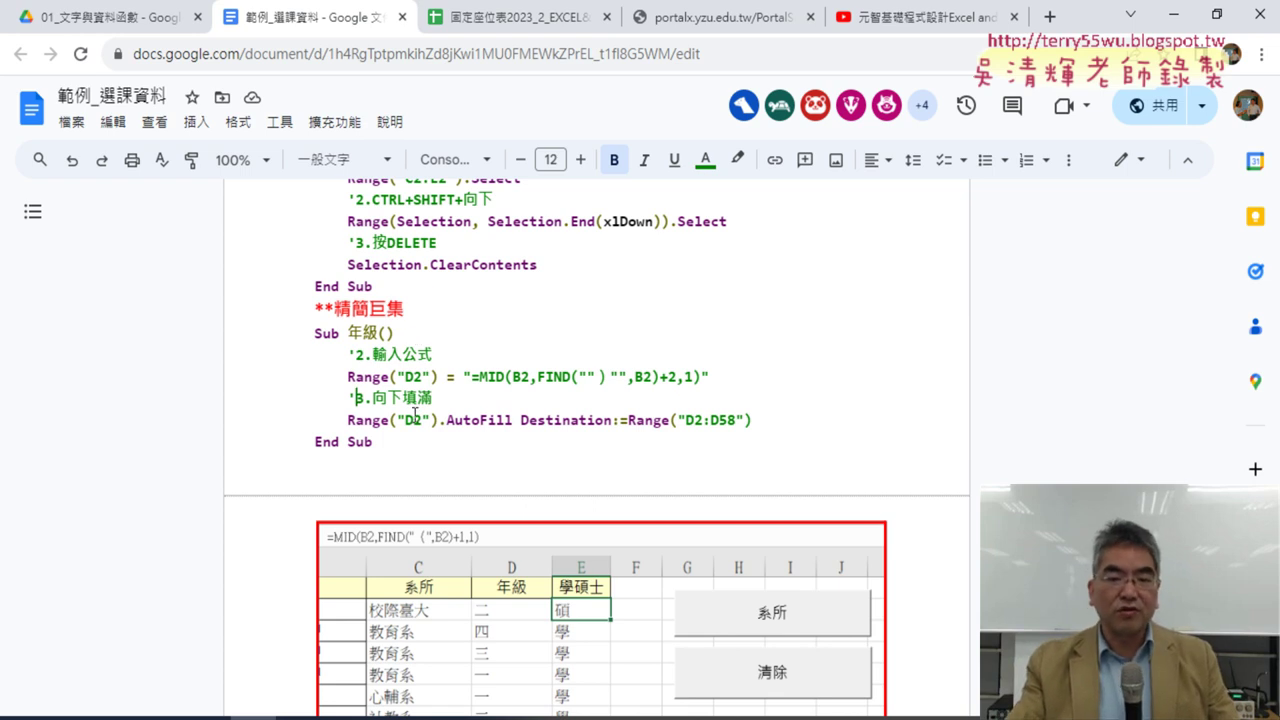
Highlight Range("D2") on the 年級 formula line in yellow, then select the AutoFill line's Range("D2").
{"action": "left_click_drag", "start_coordinate": [348, 376], "coordinate": [436, 377]}
{"action": "left_click", "coordinate": [738, 160]}
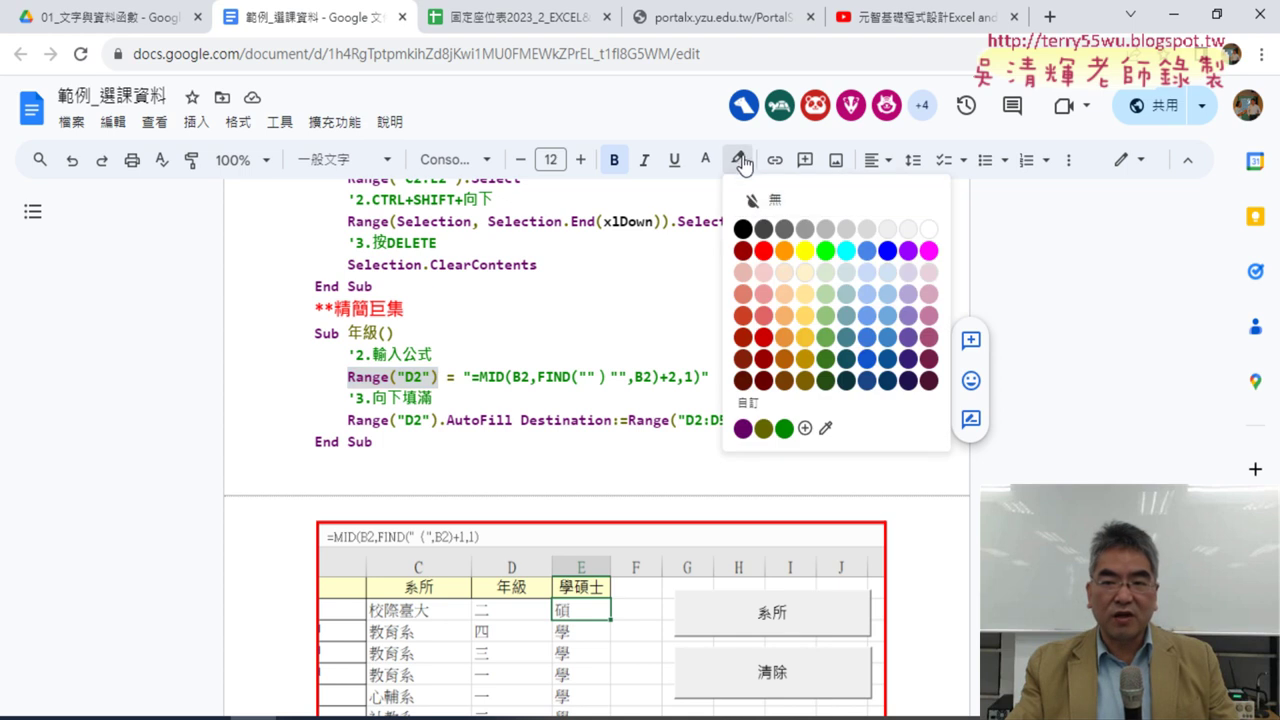
{"action": "left_click", "coordinate": [807, 252]}
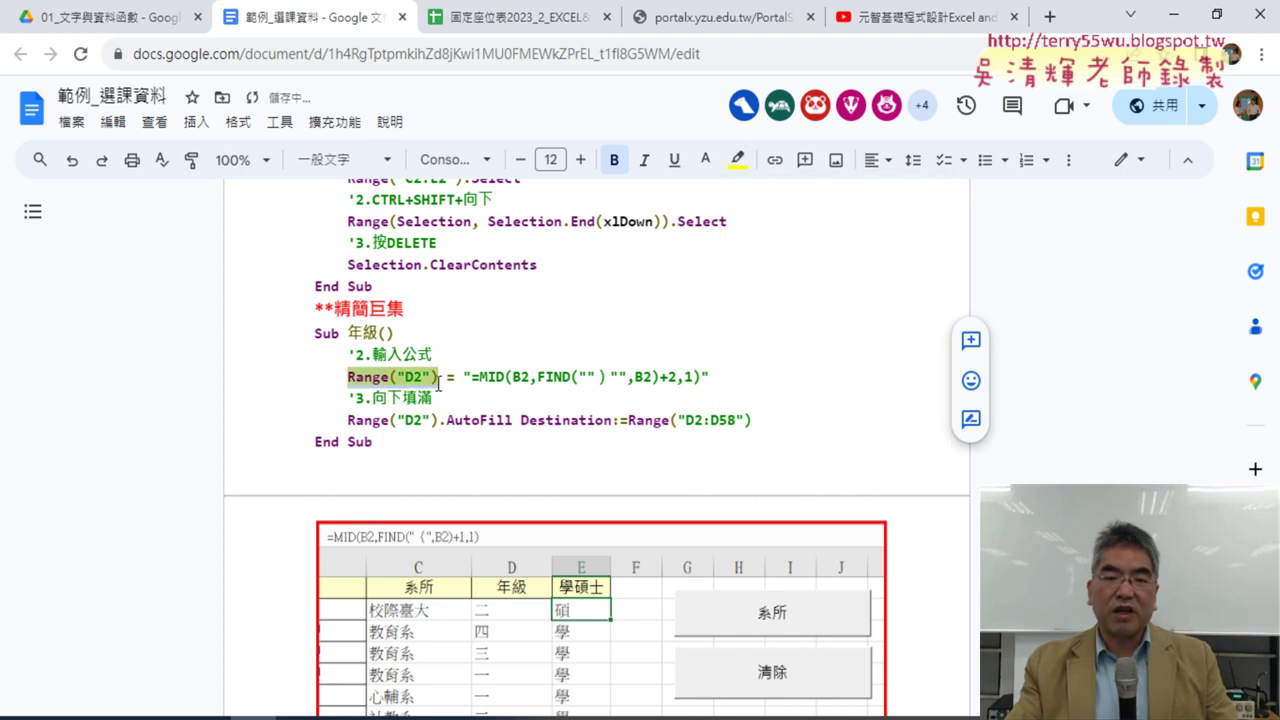
{"action": "key", "text": "Right"}
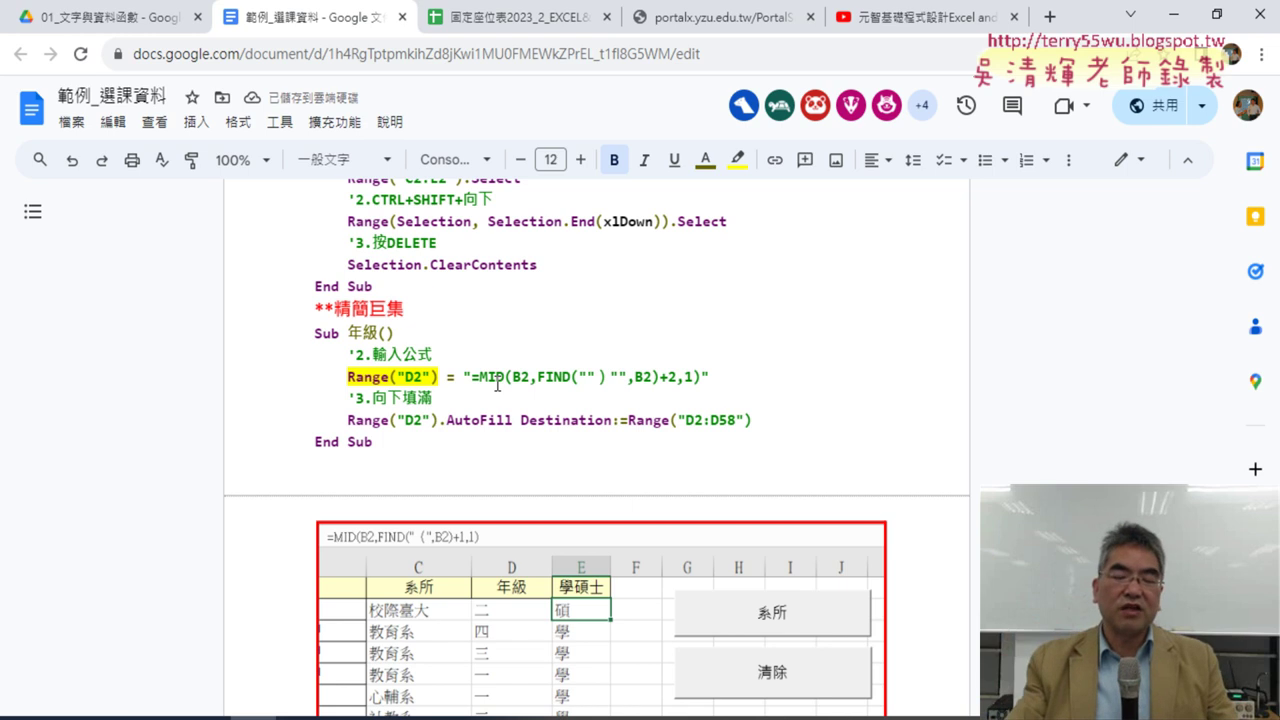
{"action": "left_click_drag", "start_coordinate": [349, 420], "coordinate": [433, 420]}
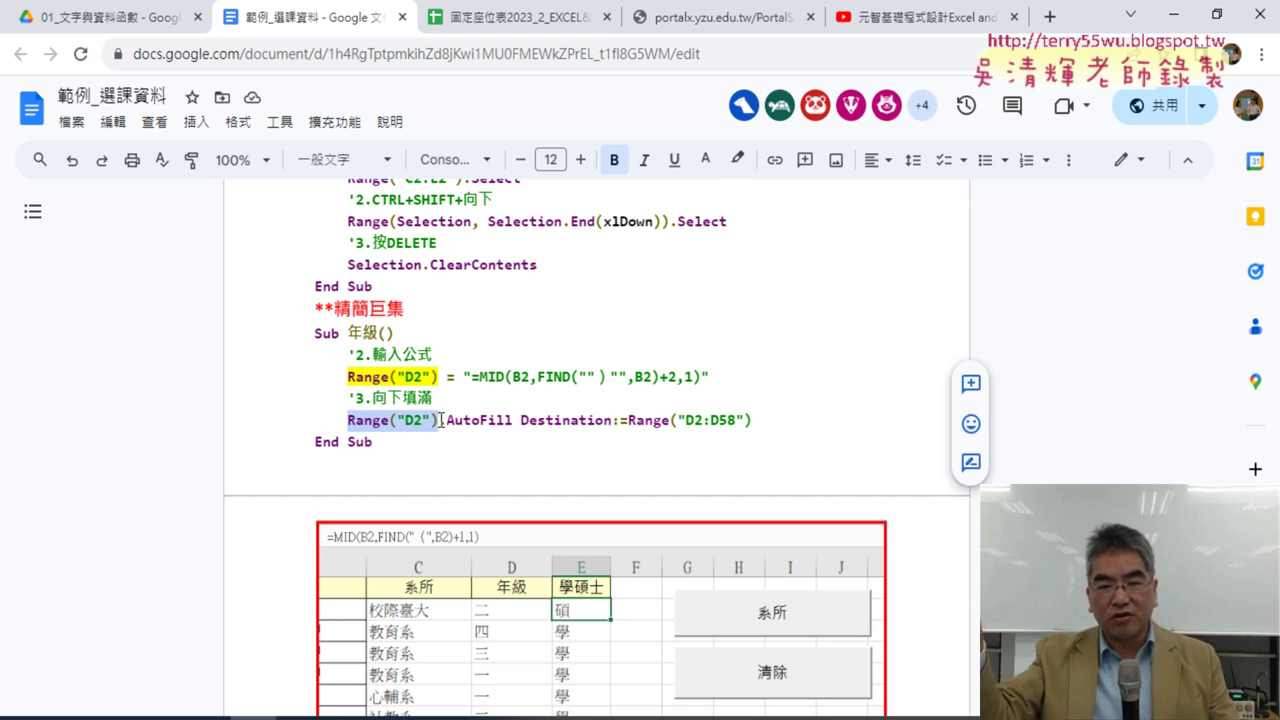
Highlight Range("D2") on the AutoFill line in yellow.
{"action": "scroll", "coordinate": [441, 420], "scroll_direction": "up", "scroll_amount": 1}
{"action": "scroll", "coordinate": [441, 420], "scroll_direction": "up", "scroll_amount": 1}
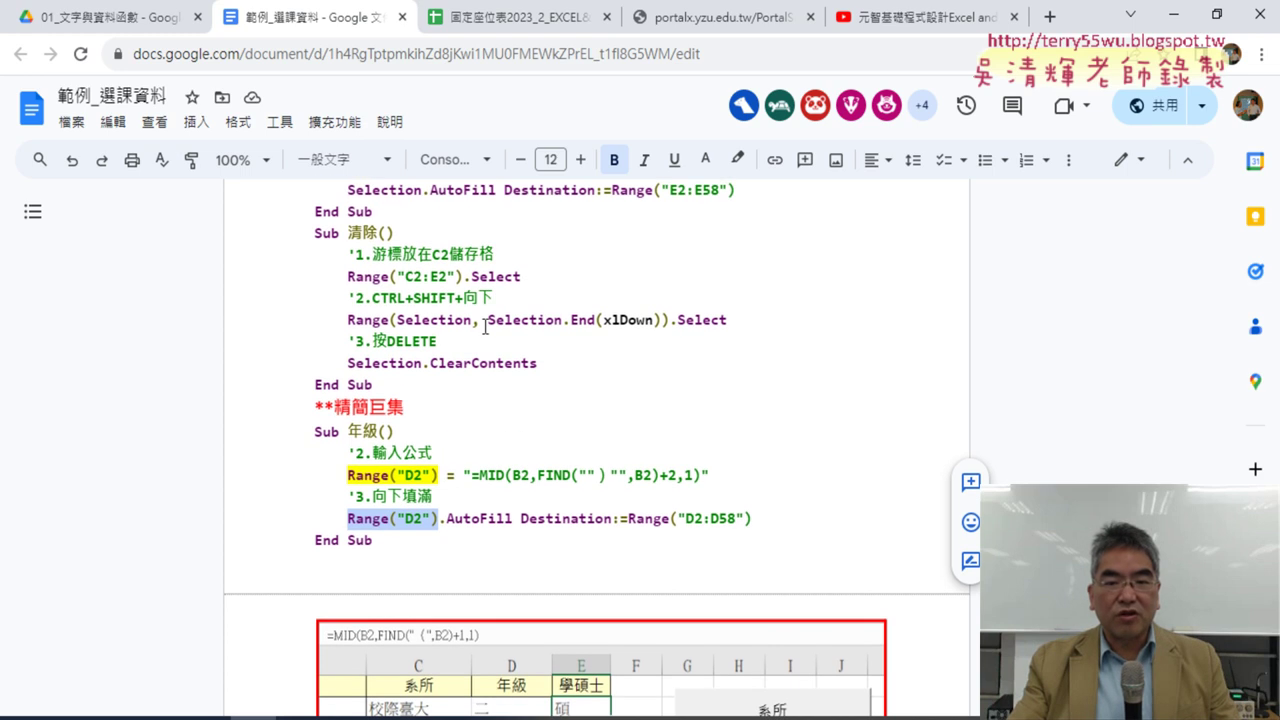
{"action": "left_click_drag", "start_coordinate": [465, 277], "coordinate": [528, 277]}
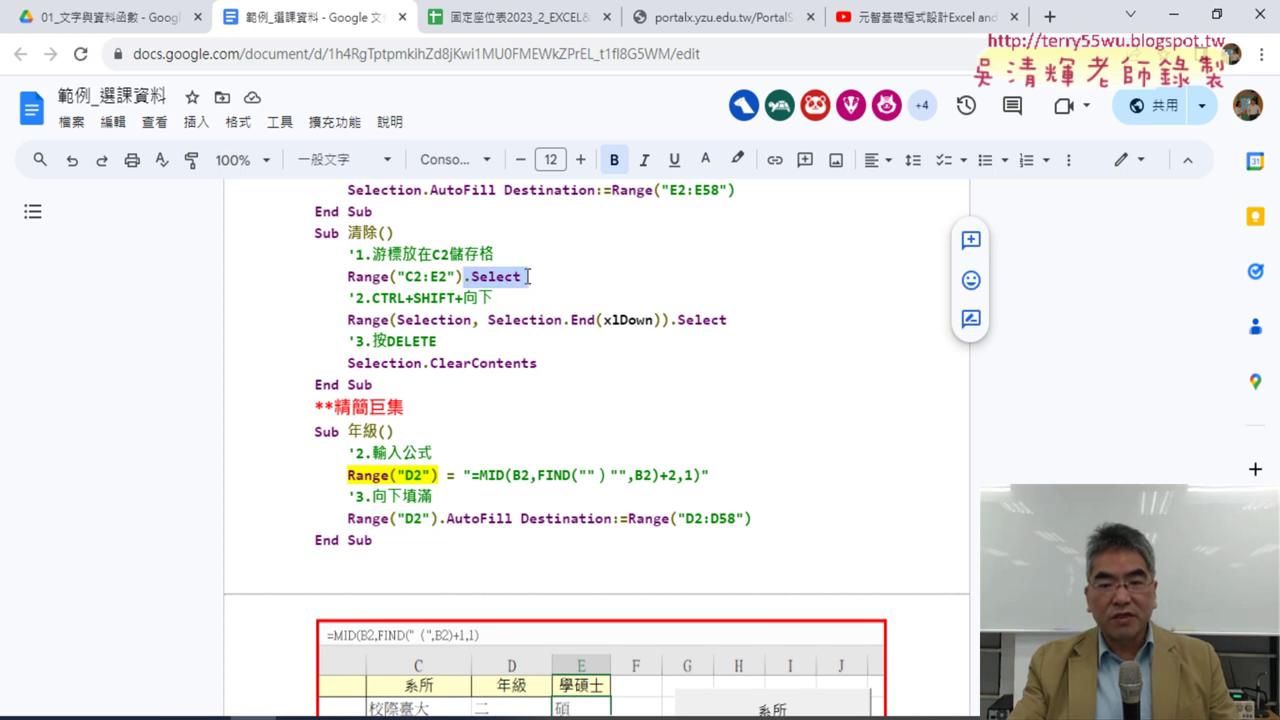
{"action": "left_click_drag", "start_coordinate": [348, 363], "coordinate": [425, 368]}
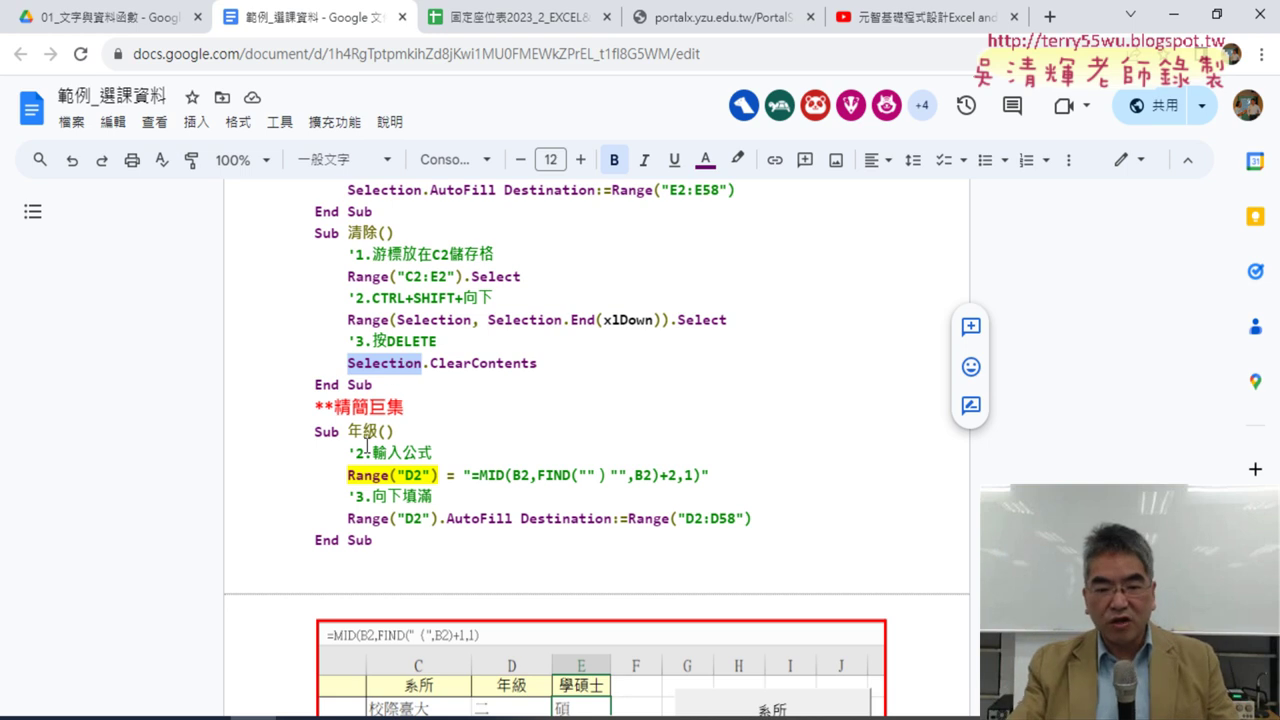
{"action": "left_click_drag", "start_coordinate": [347, 518], "coordinate": [441, 522]}
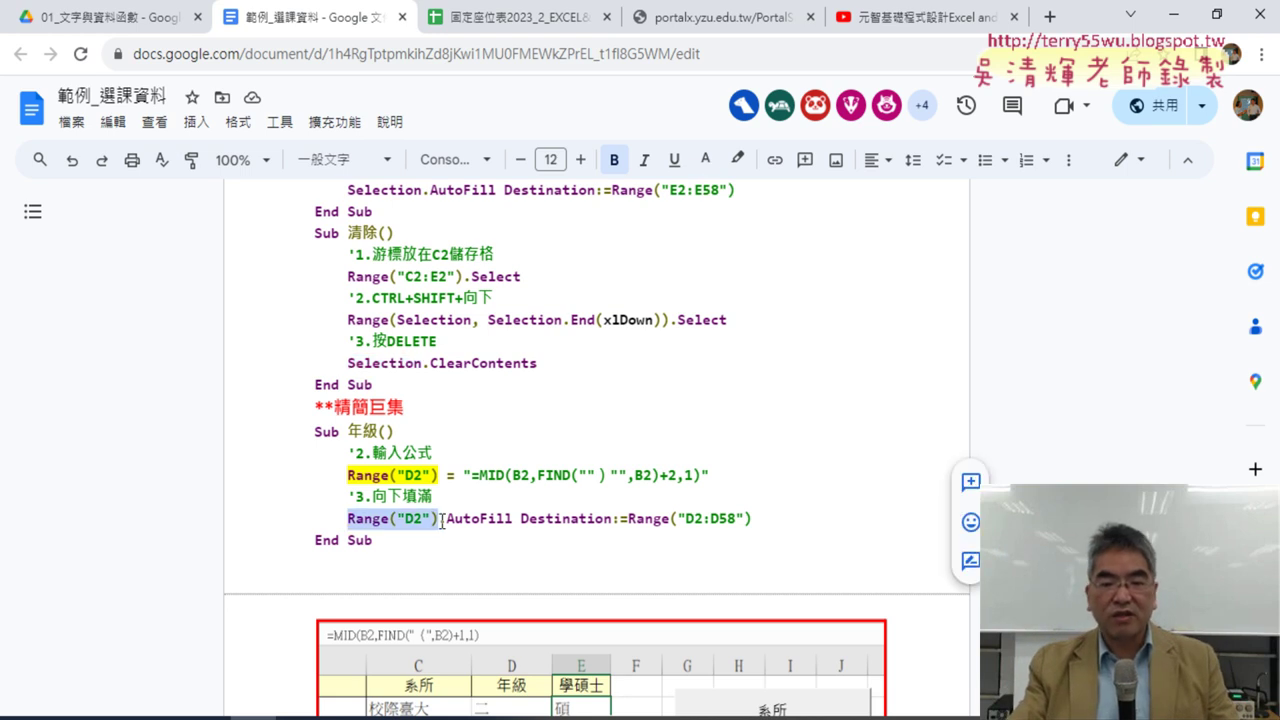
{"action": "left_click", "coordinate": [737, 159]}
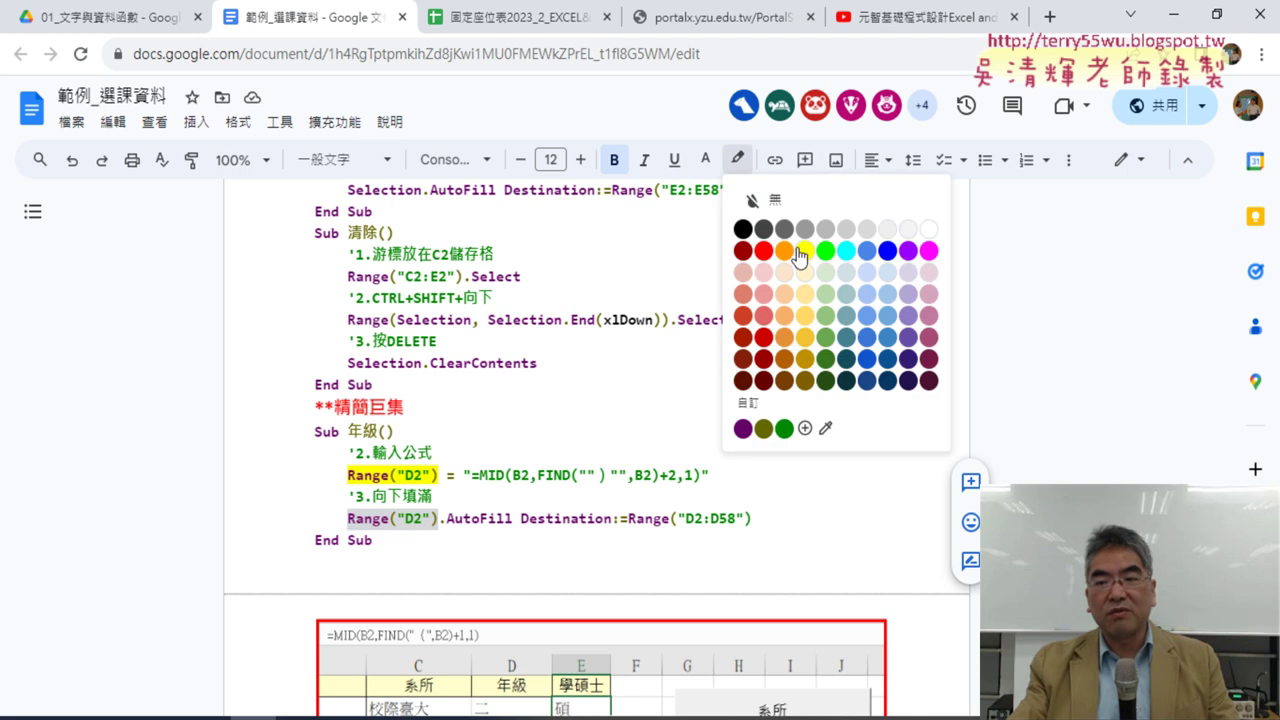
{"action": "left_click", "coordinate": [792, 250]}
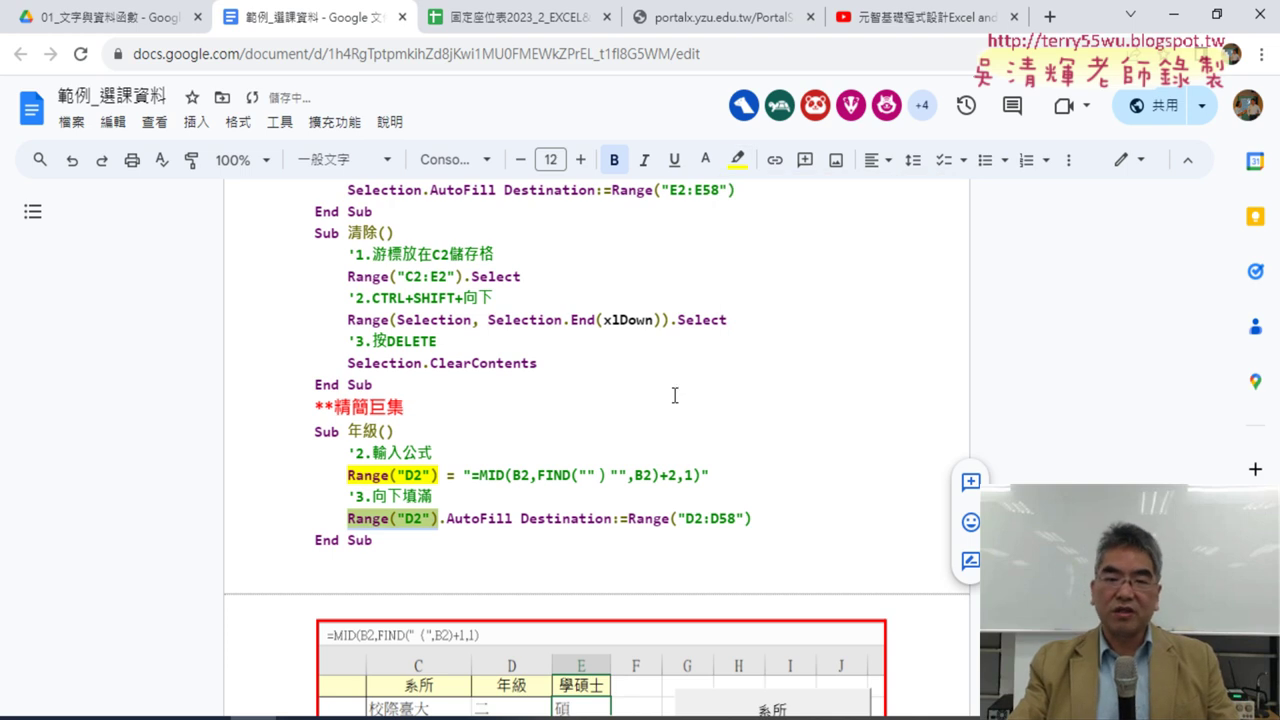
Copy the whole Sub 學碩士 through End Sub and switch to the VBA editor.
{"action": "scroll", "coordinate": [675, 395], "scroll_direction": "up", "scroll_amount": 2}
{"action": "left_click_drag", "start_coordinate": [314, 258], "coordinate": [393, 401]}
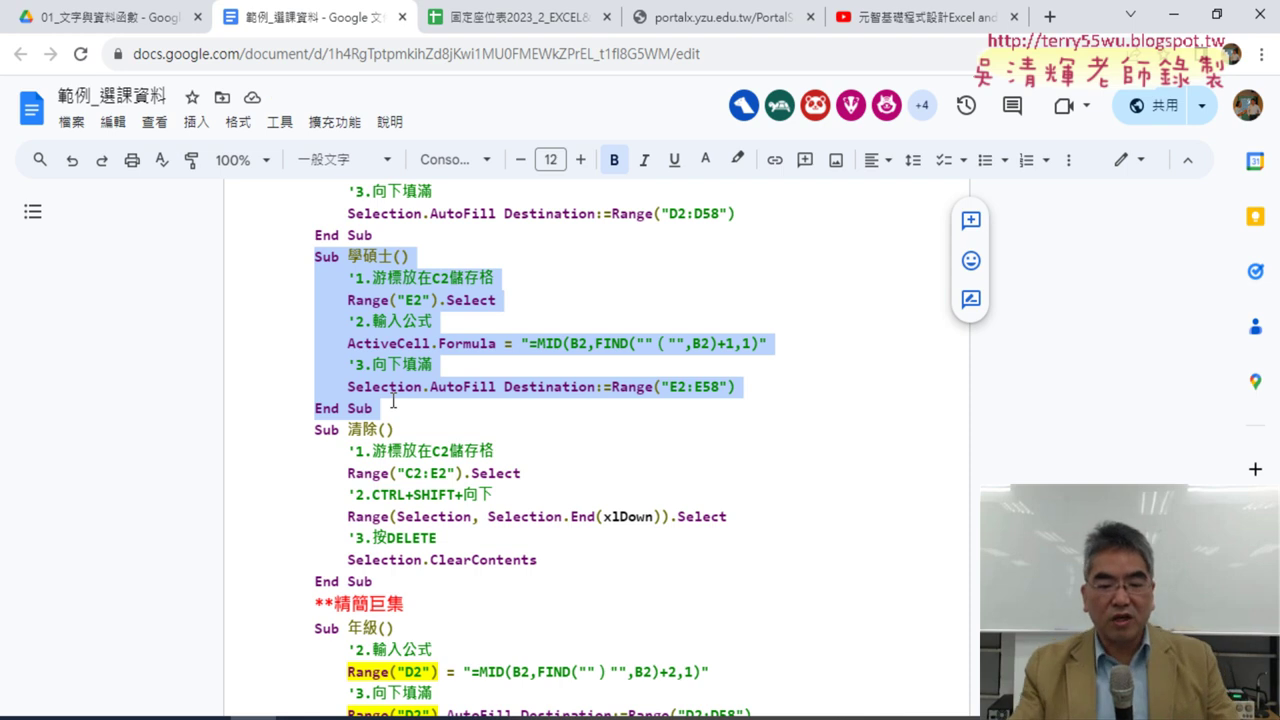
{"action": "left_click", "coordinate": [346, 718]}
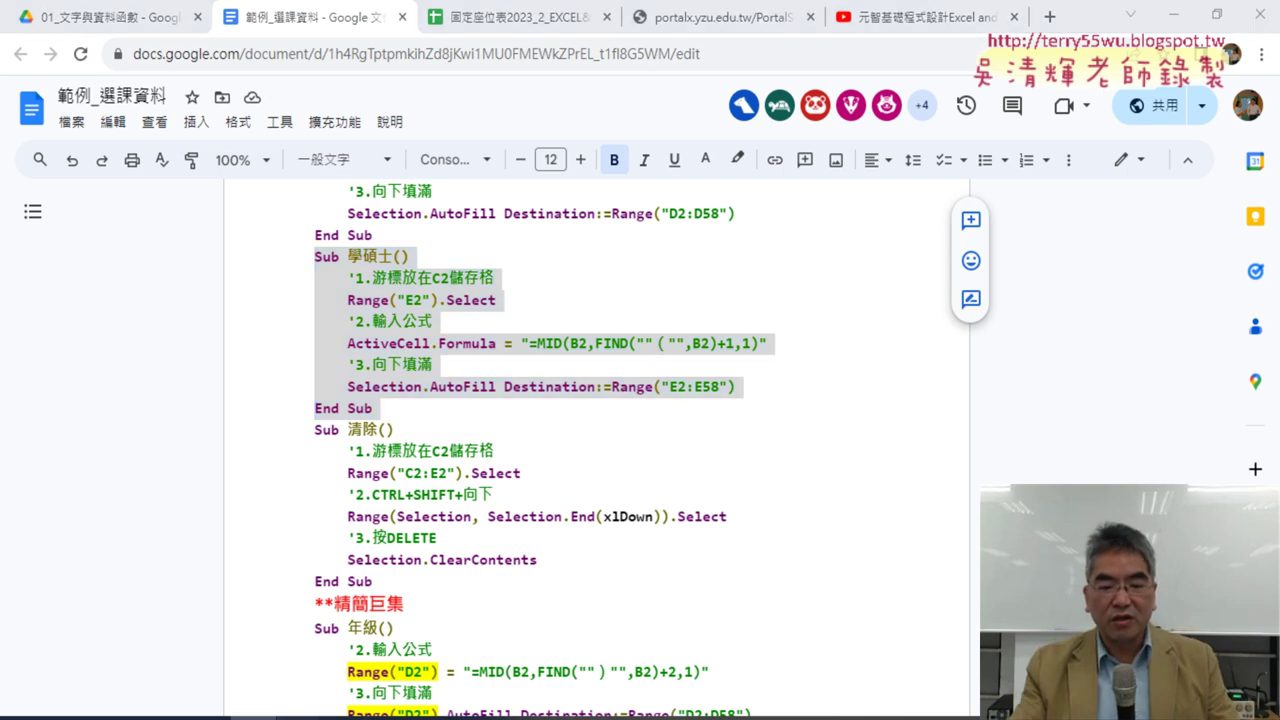
{"action": "left_click", "coordinate": [446, 660]}
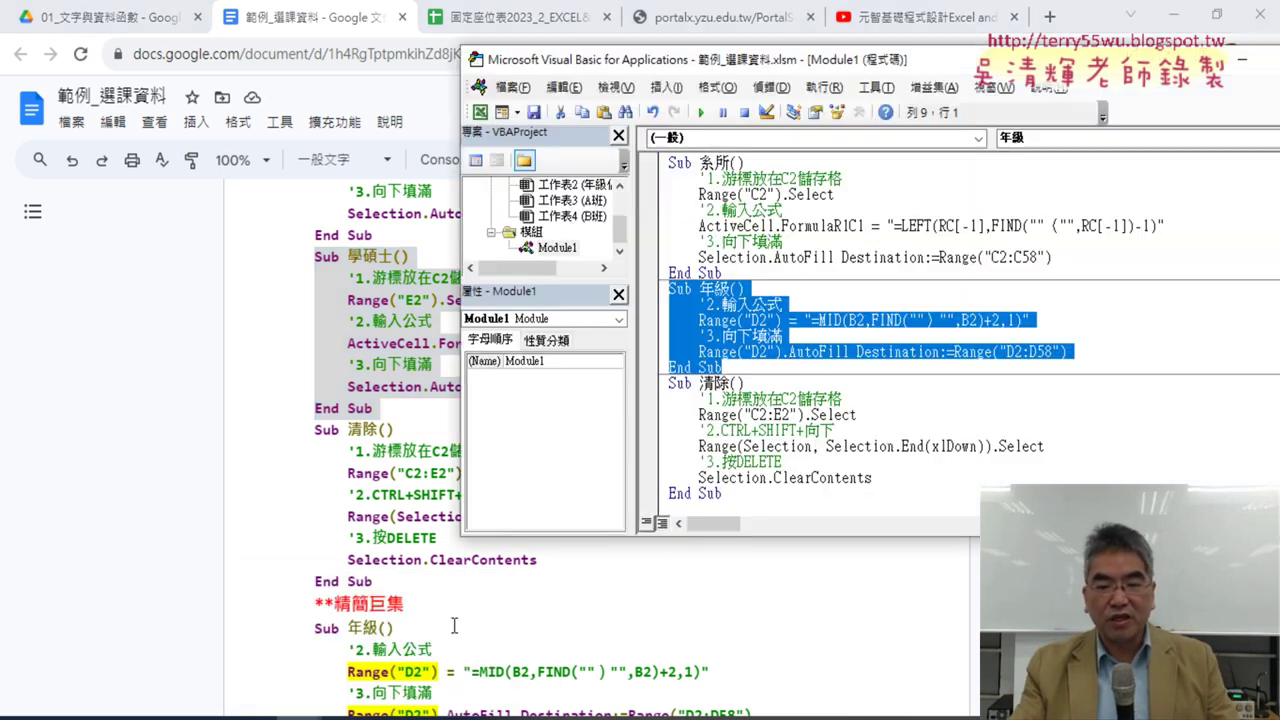
Paste Sub 學碩士 into Module1 after 年級's End Sub, separated by a blank line.
{"action": "left_click", "coordinate": [722, 367]}
{"action": "key", "text": "Return"}
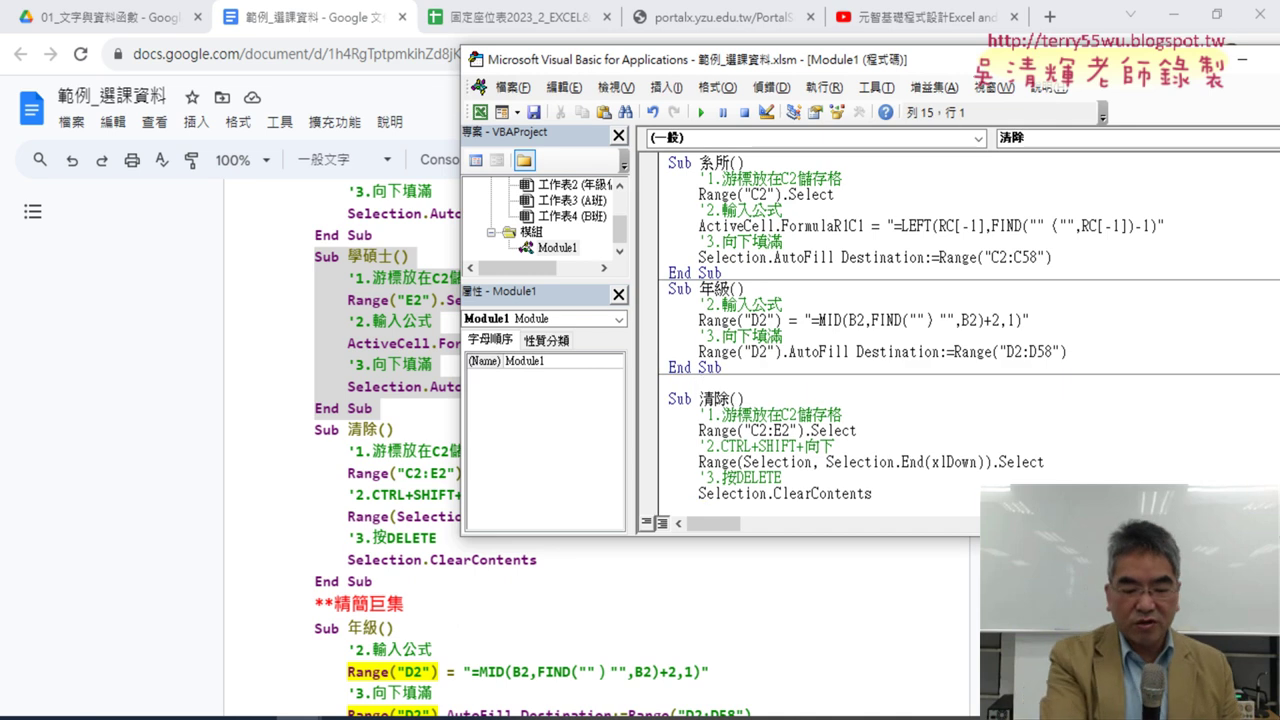
{"action": "type", "text": "Sub 學碩士()     '1.游標放在C2儲存格     Range(\"E2\").Select     '2.輸入公式     ActiveCell.Formula = \"=MID(B2,FIND(\"\"（\"\",B2)+1,1)\"     '3.向下填滿     Selection.AutoFill Destination:=Range(\"E2:E58\") End Sub"}
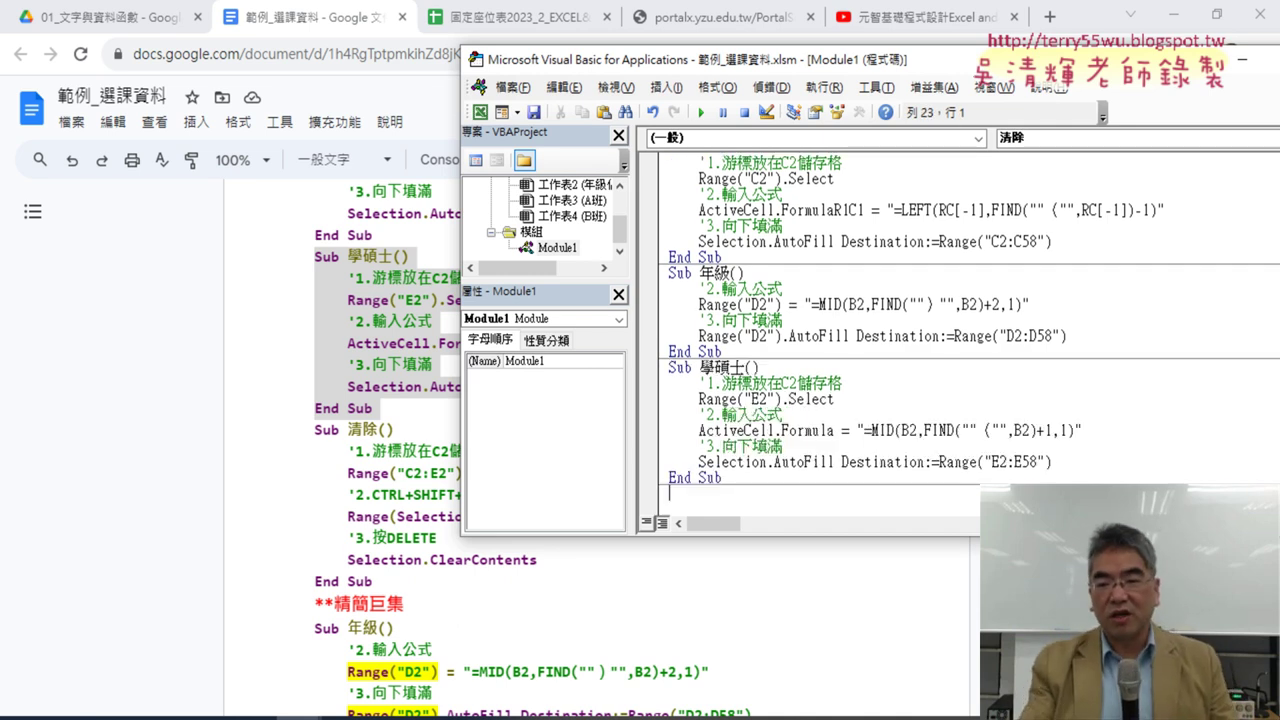
{"action": "key", "text": "Up"}
{"action": "key", "text": "Up"}
{"action": "key", "text": "Up"}
{"action": "key", "text": "Up"}
{"action": "key", "text": "Up"}
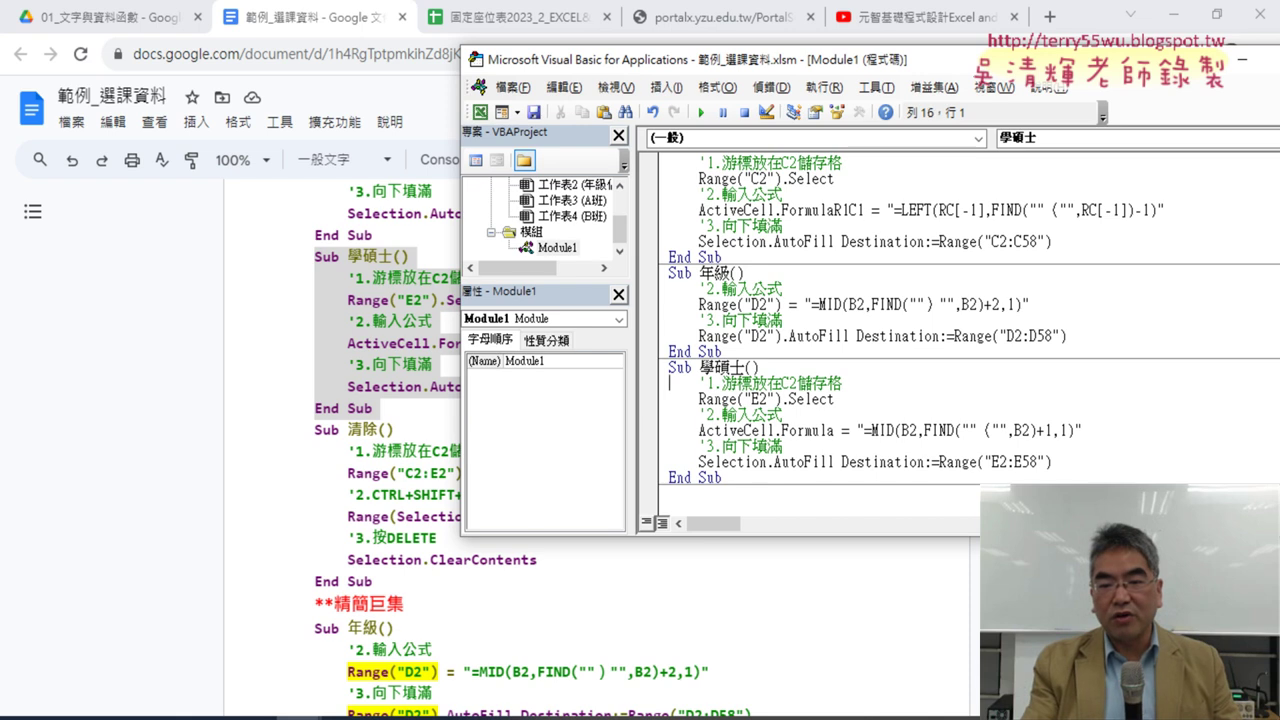
{"action": "key", "text": "Up"}
{"action": "key", "text": "Return"}
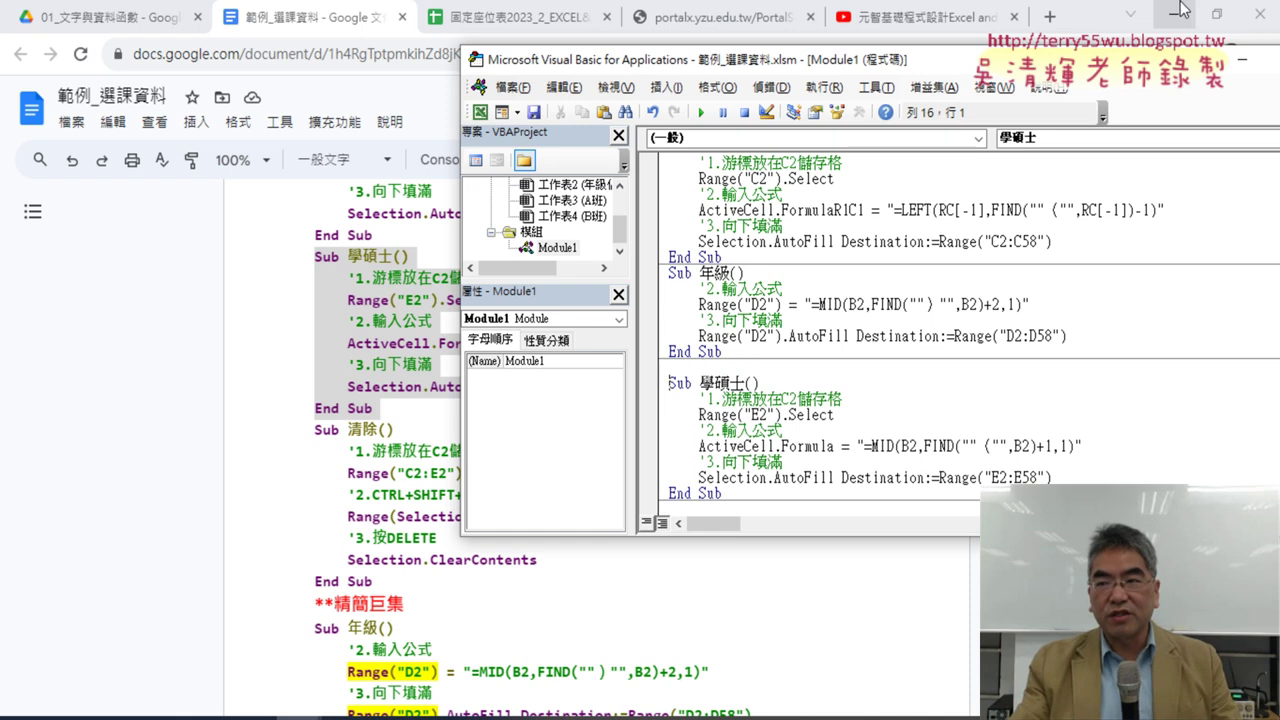
{"action": "left_click", "coordinate": [1175, 14]}
Hide Notepad, reopen Module1 from Excel, and select 學碩士's C2 comment and Range("E2").Select lines.
{"action": "left_click_drag", "start_coordinate": [743, 66], "coordinate": [860, 66]}
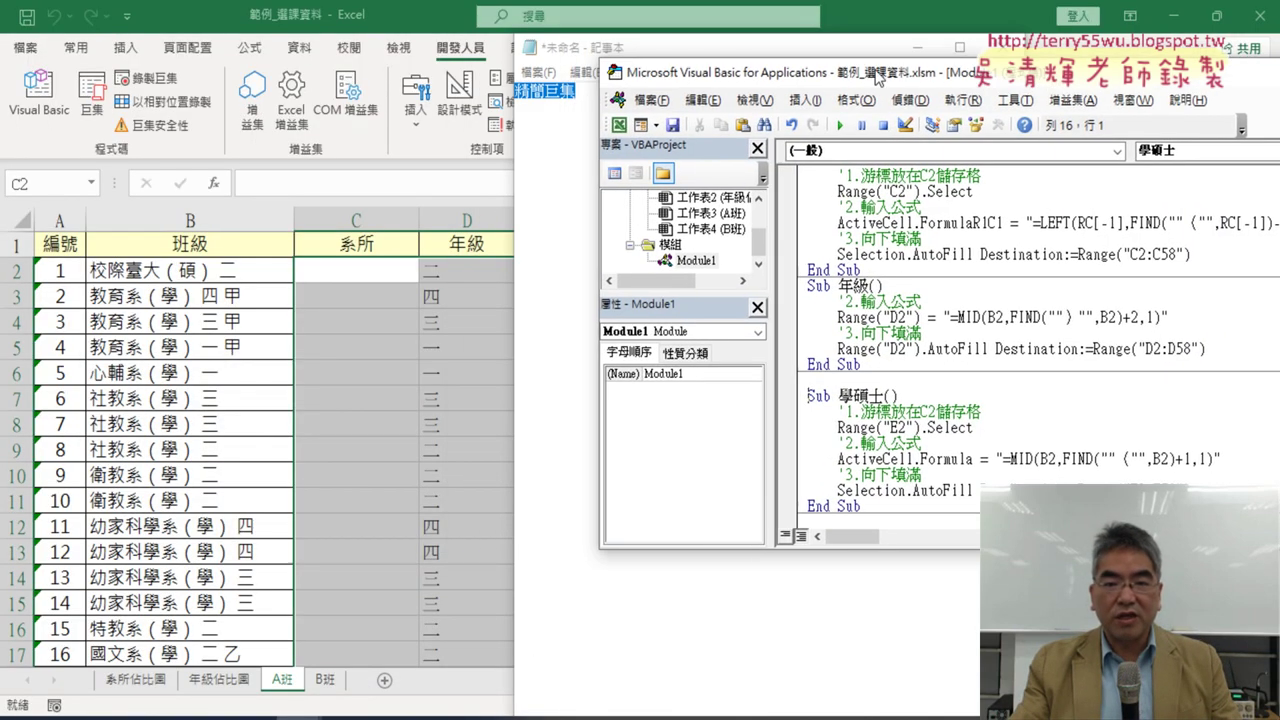
{"action": "left_click", "coordinate": [439, 311]}
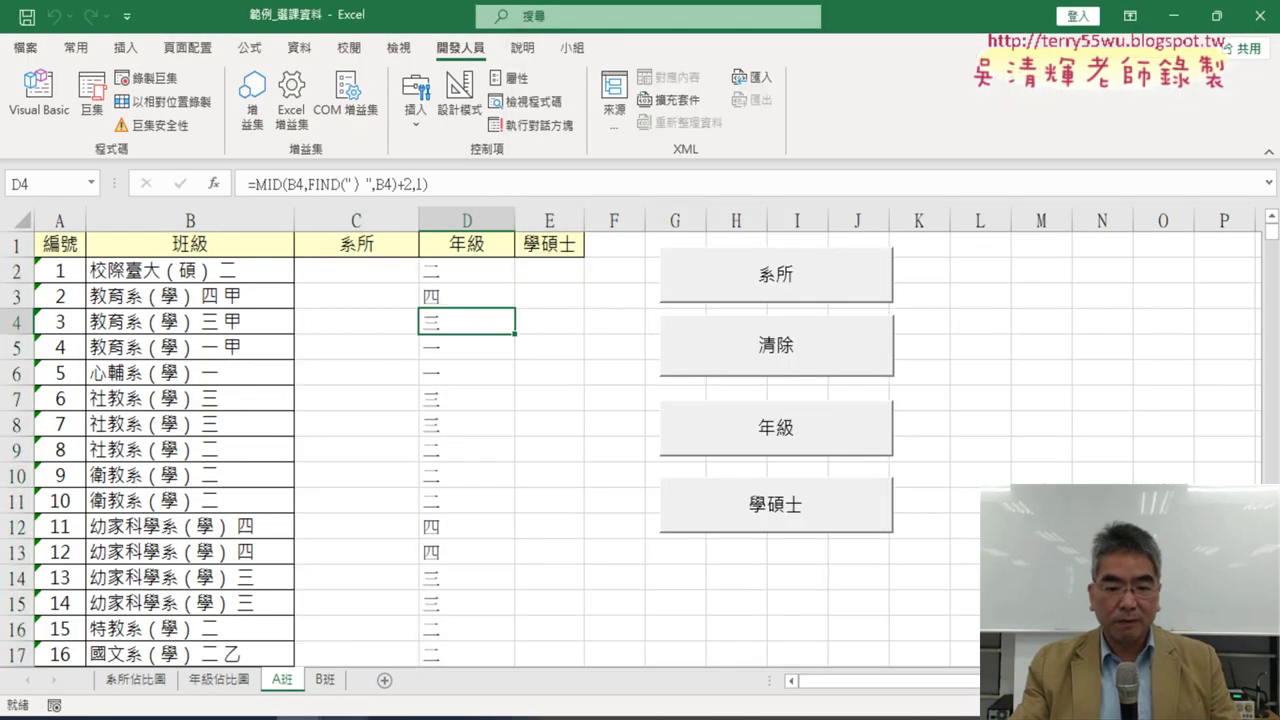
{"action": "left_click", "coordinate": [345, 717]}
{"action": "left_click", "coordinate": [917, 48]}
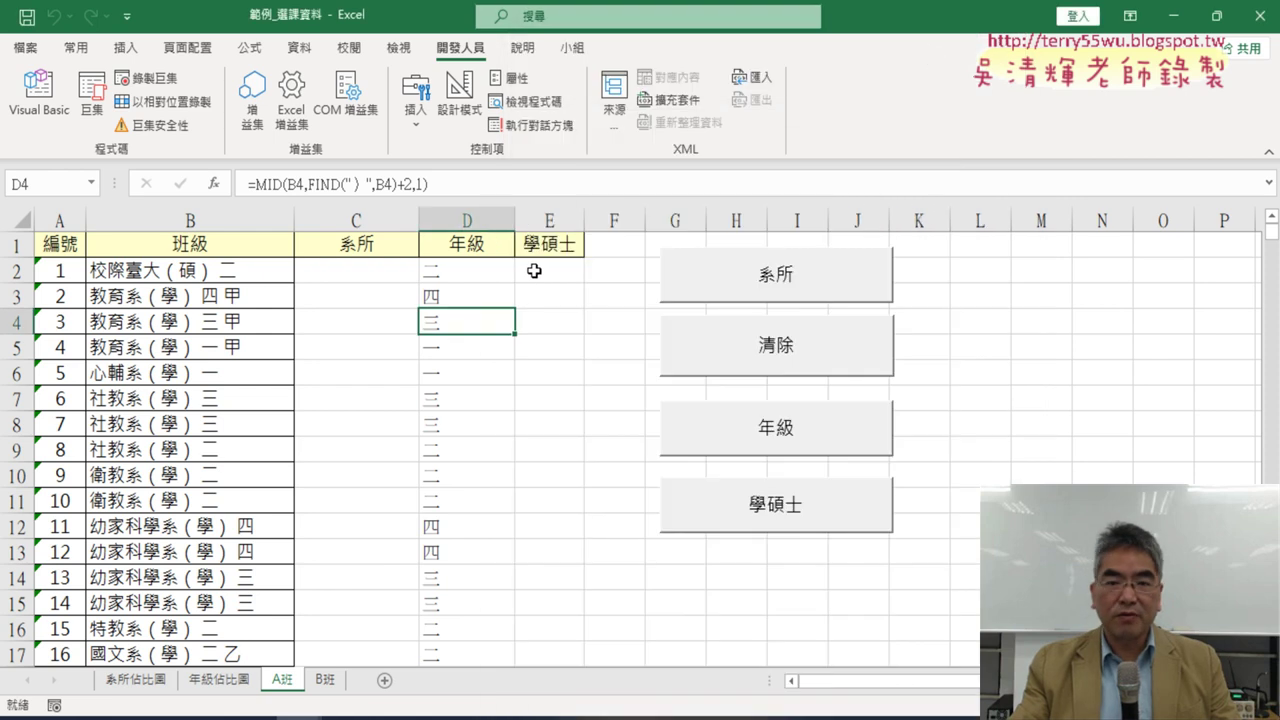
{"action": "left_click", "coordinate": [40, 108]}
{"action": "scroll", "coordinate": [962, 328], "scroll_direction": "down", "scroll_amount": 2}
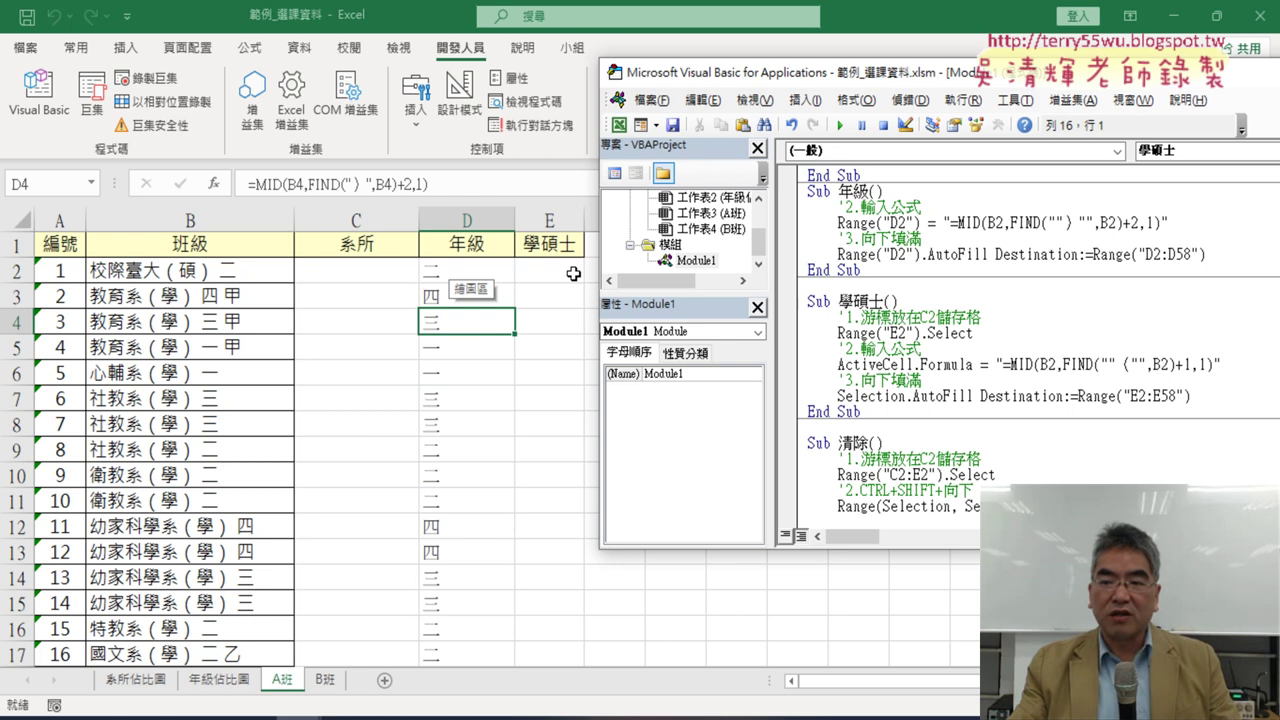
{"action": "left_click_drag", "start_coordinate": [973, 334], "coordinate": [788, 320]}
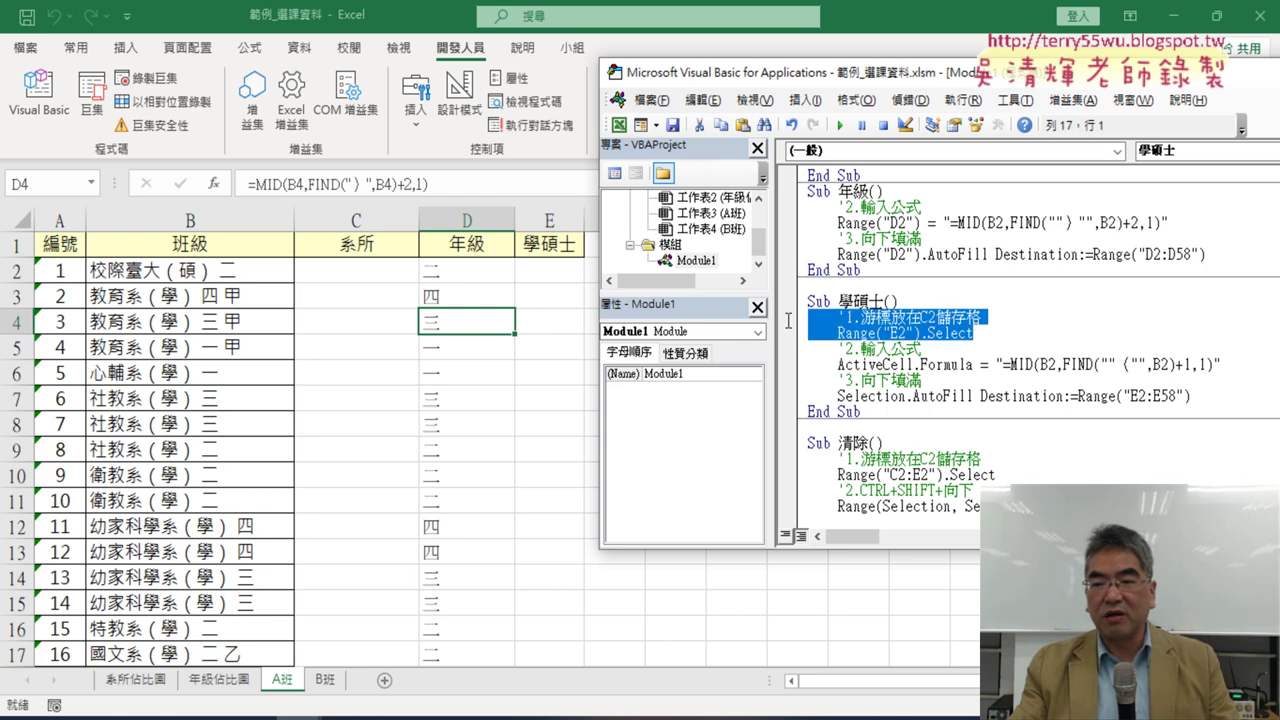
Delete 學碩士's select lines and replace ActiveCell.Formula with Range("E2").
{"action": "key", "text": "Delete"}
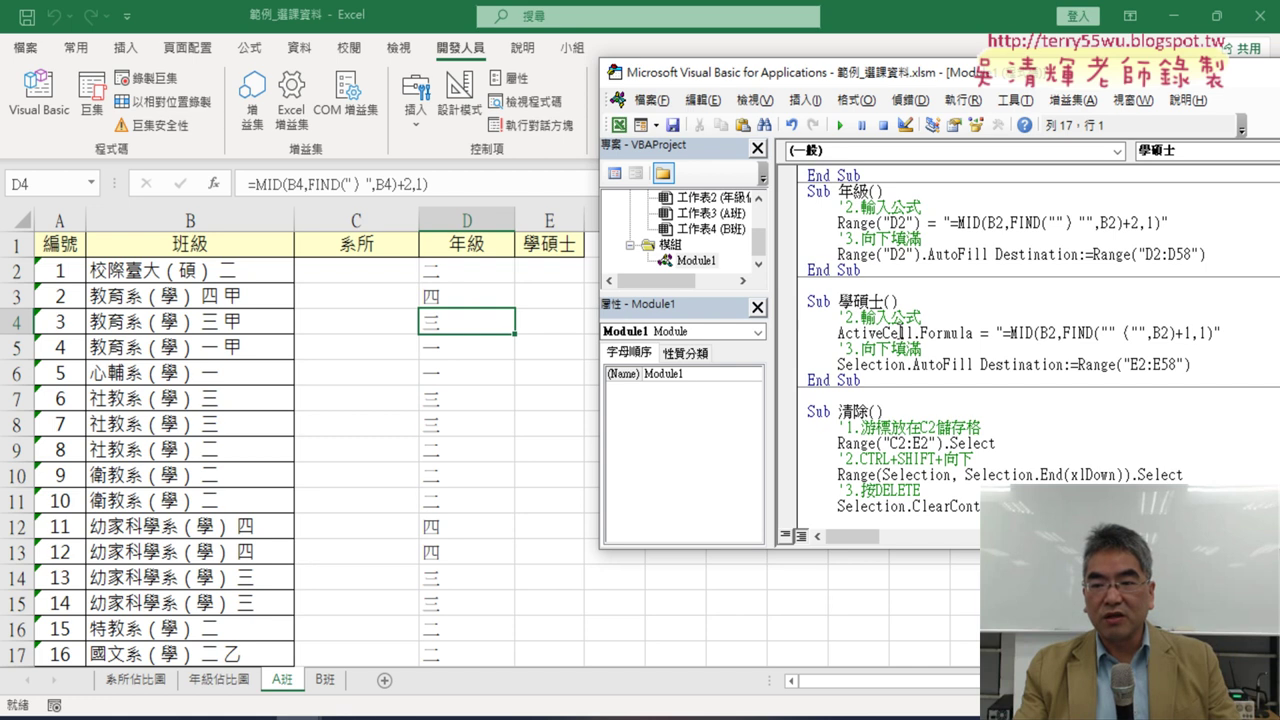
{"action": "left_click_drag", "start_coordinate": [928, 222], "coordinate": [838, 222]}
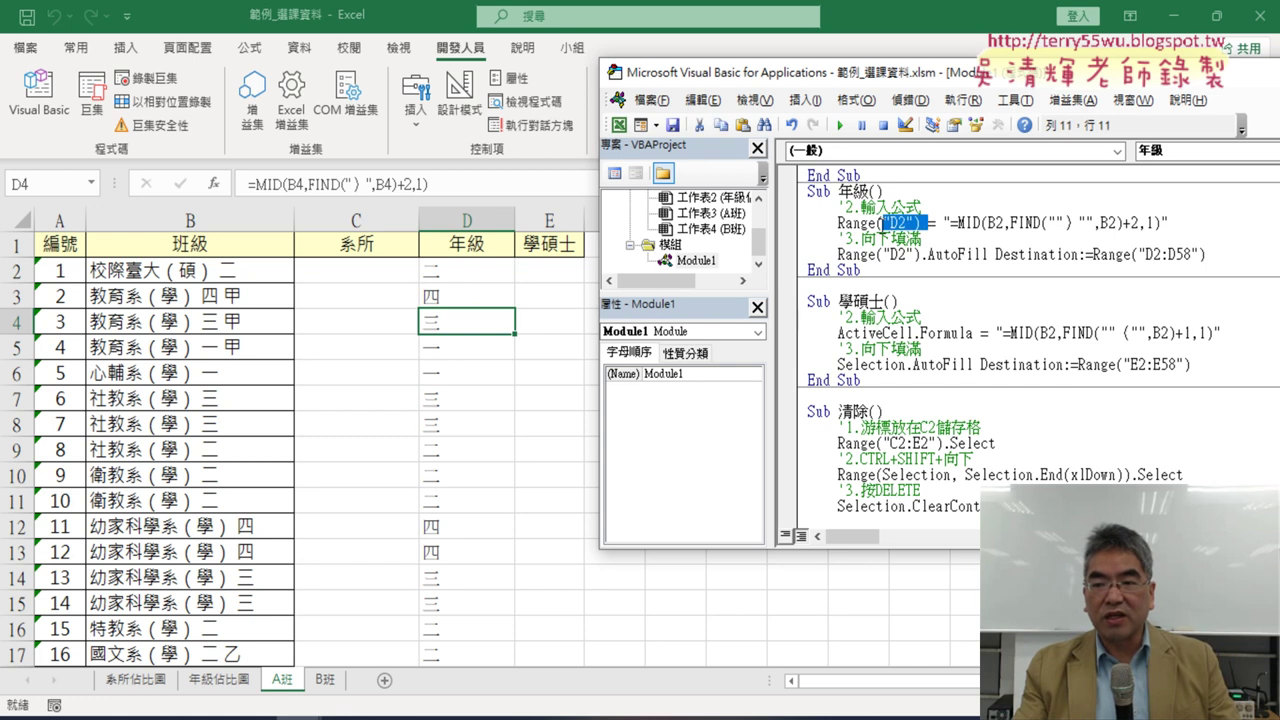
{"action": "right_click", "coordinate": [855, 224]}
{"action": "left_click", "coordinate": [902, 259]}
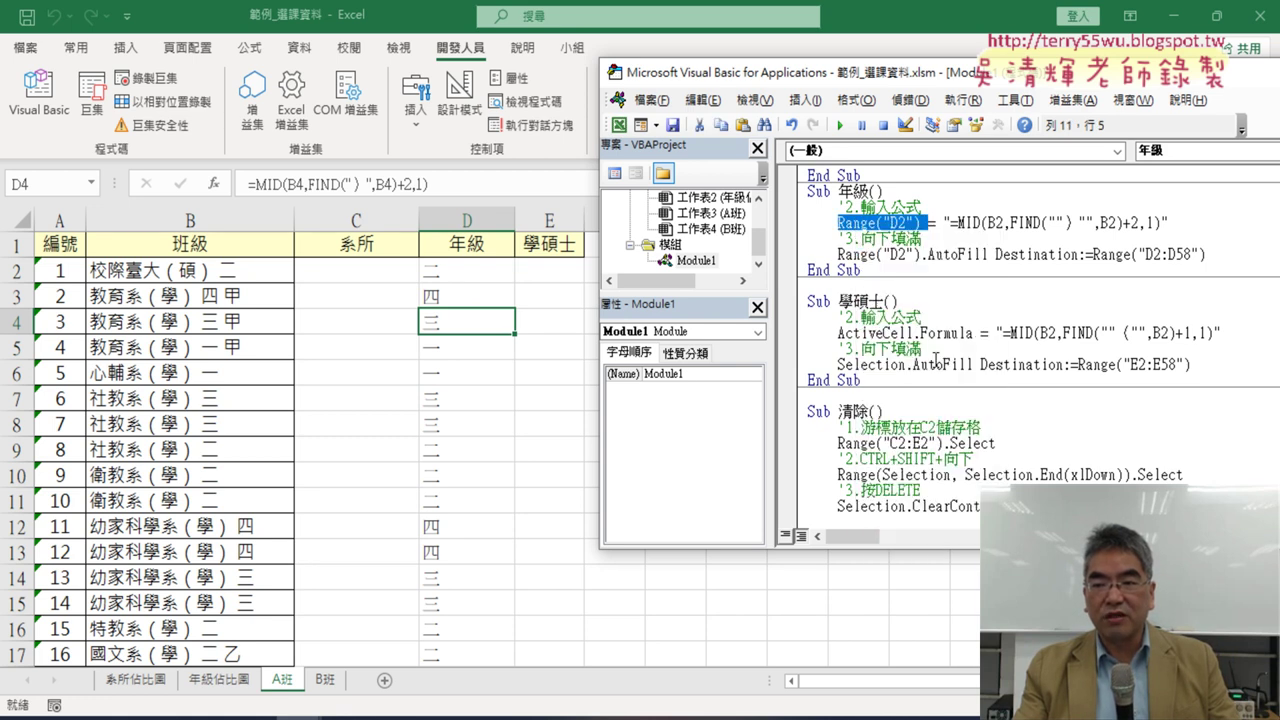
{"action": "left_click_drag", "start_coordinate": [975, 333], "coordinate": [845, 333]}
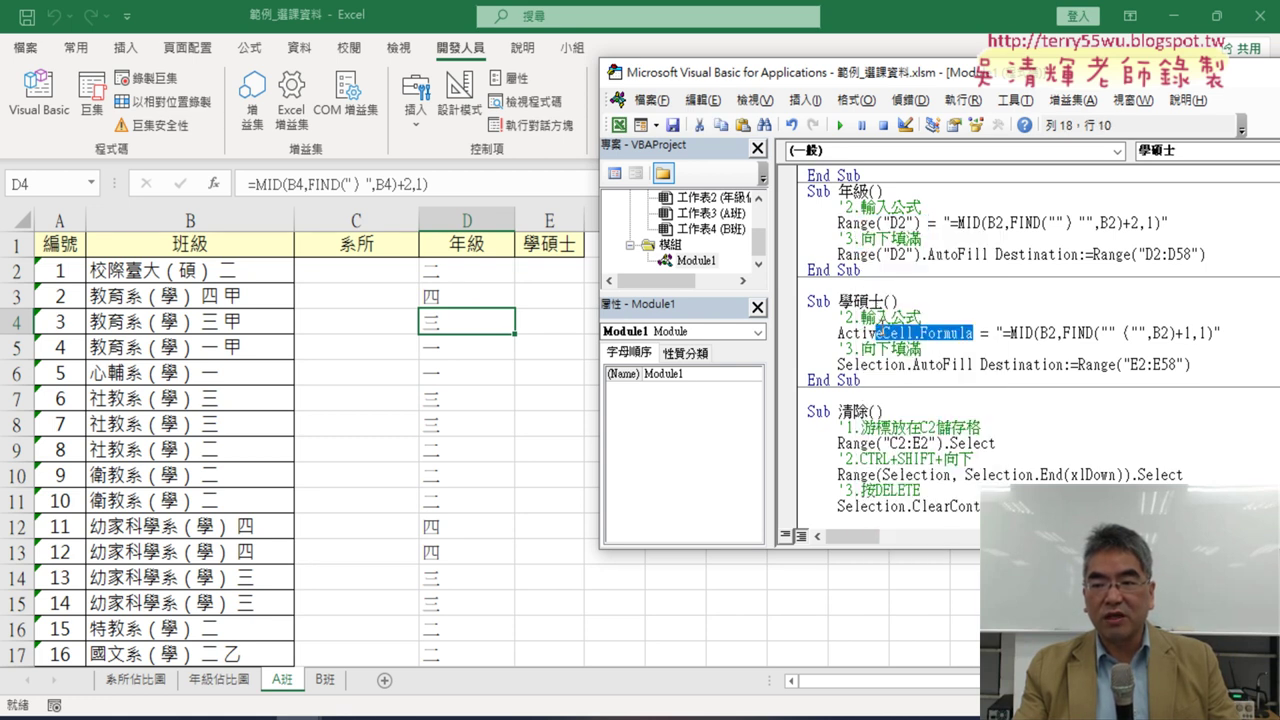
{"action": "right_click", "coordinate": [842, 338]}
{"action": "left_click", "coordinate": [870, 388]}
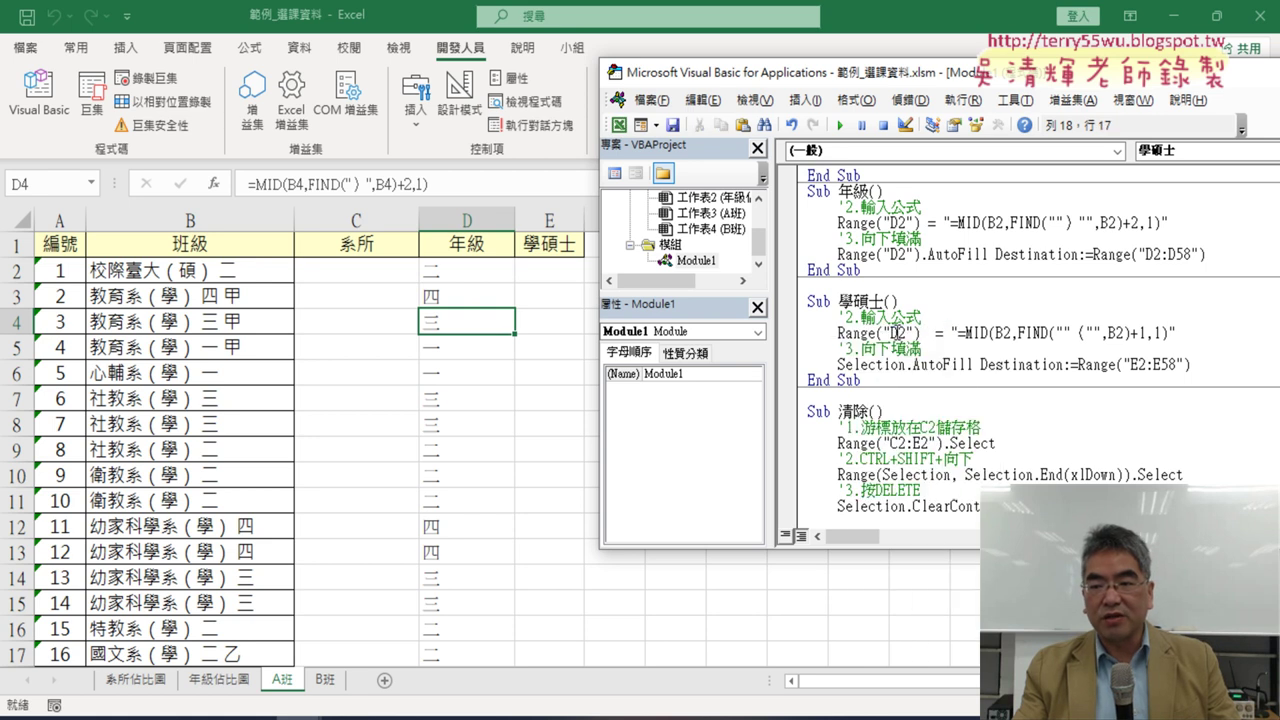
{"action": "left_click_drag", "start_coordinate": [898, 333], "coordinate": [891, 333]}
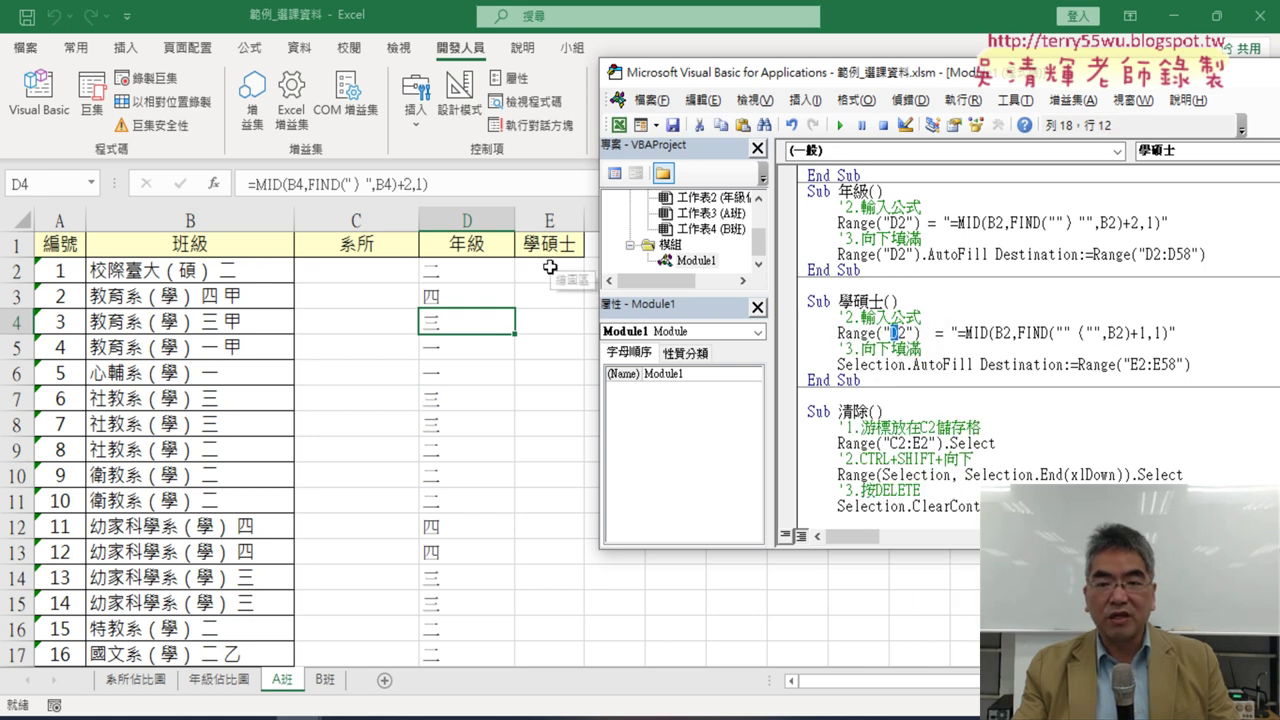
{"action": "type", "text": "E"}
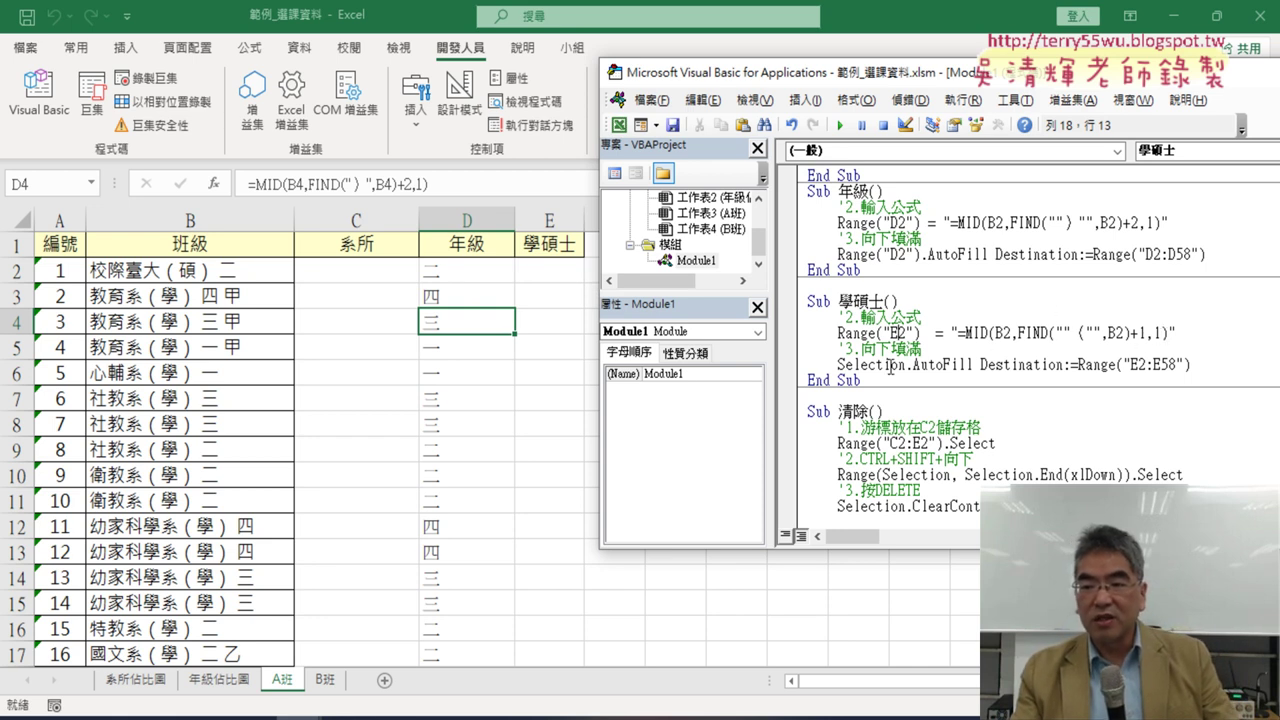
Change Selection.AutoFill to Range("E2").AutoFill and remove the stray space causing the compile error.
{"action": "left_click_drag", "start_coordinate": [930, 334], "coordinate": [838, 334]}
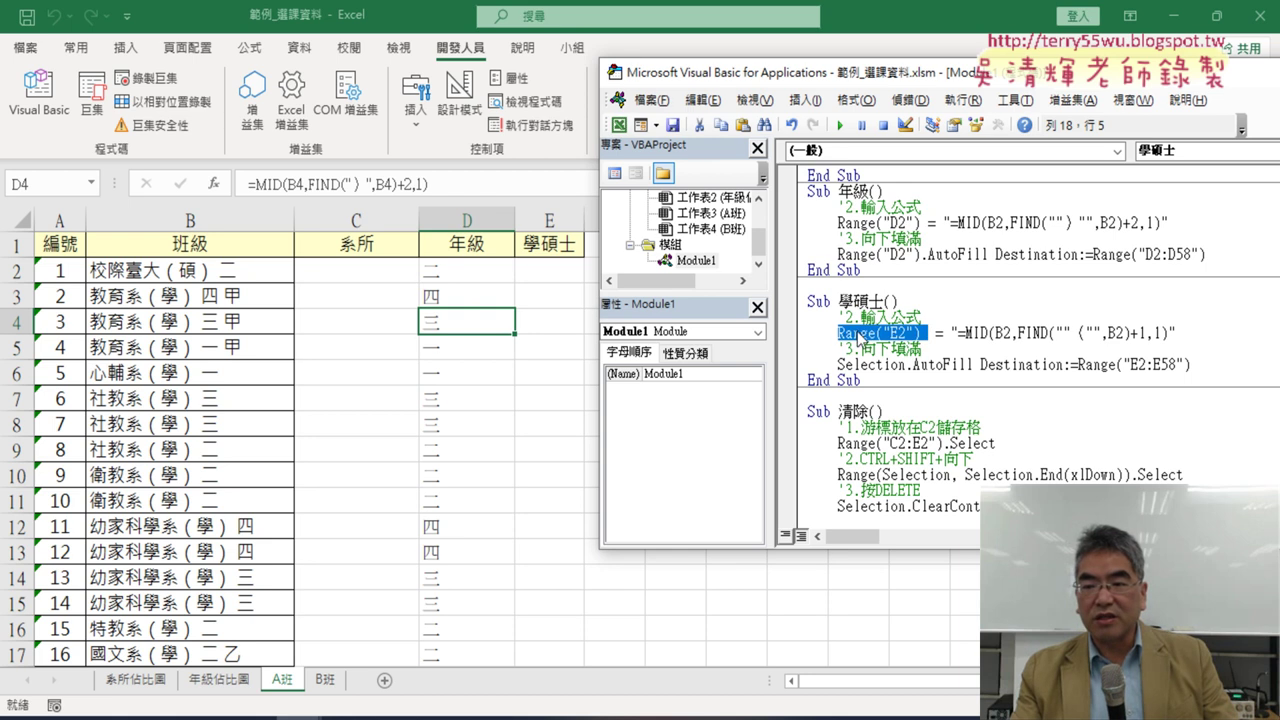
{"action": "right_click", "coordinate": [858, 336]}
{"action": "left_click", "coordinate": [921, 365]}
{"action": "left_click_drag", "start_coordinate": [905, 365], "coordinate": [838, 365]}
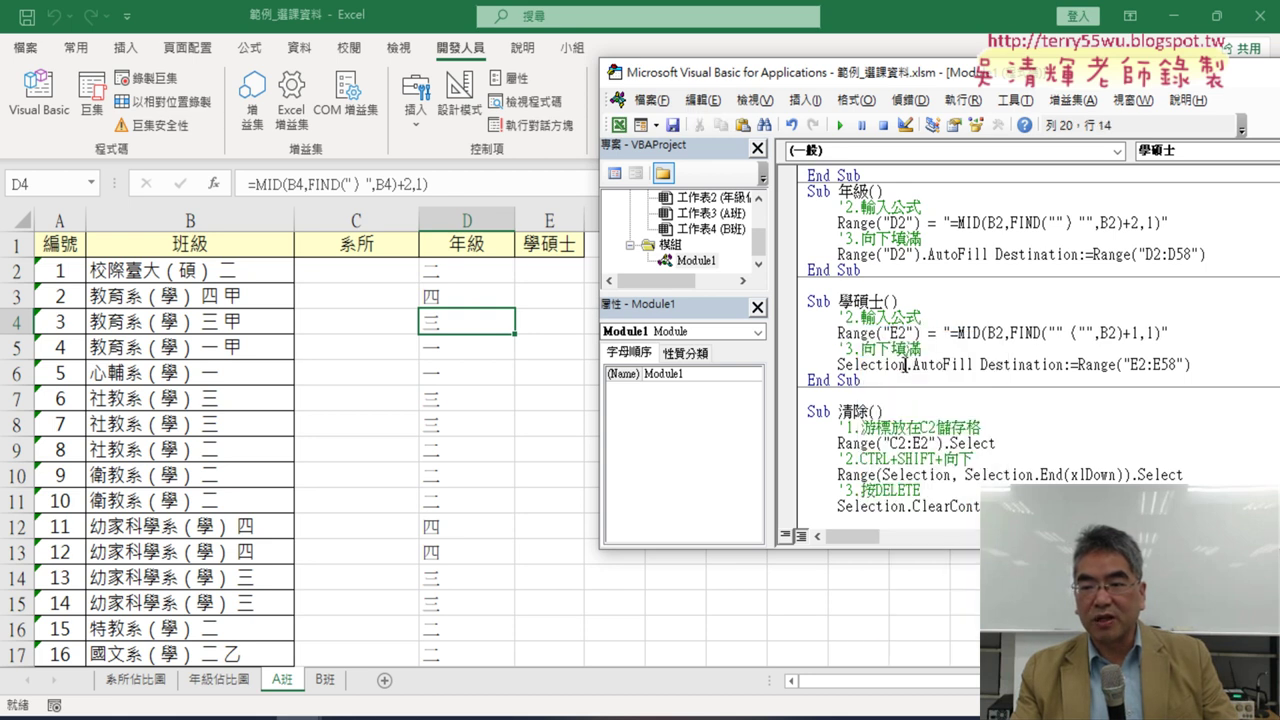
{"action": "right_click", "coordinate": [847, 370]}
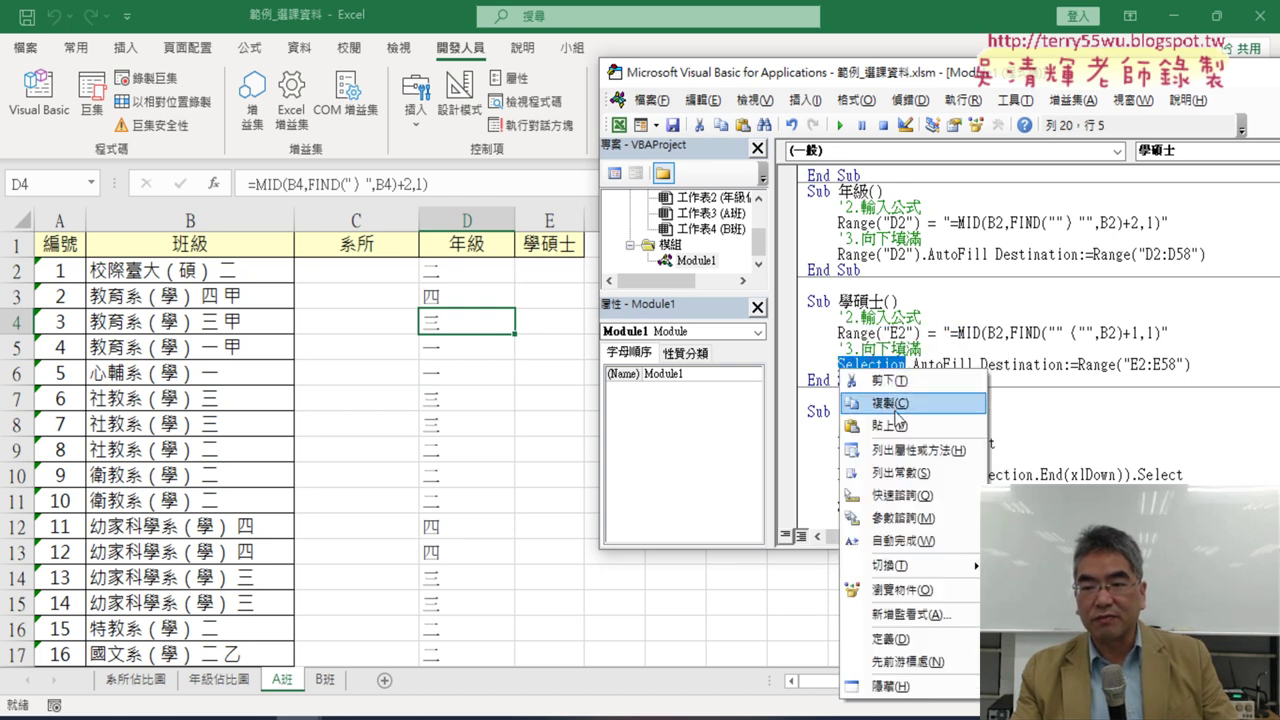
{"action": "left_click", "coordinate": [889, 425]}
{"action": "left_click", "coordinate": [1007, 418]}
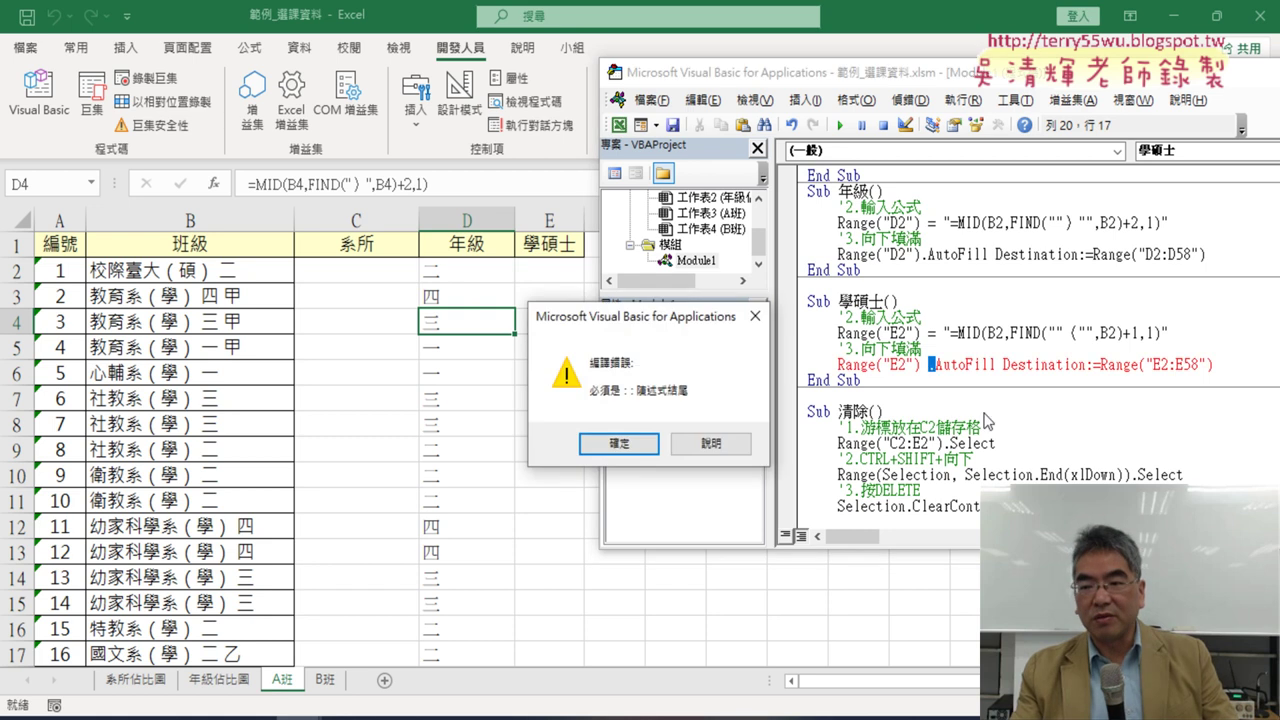
{"action": "left_click", "coordinate": [633, 452]}
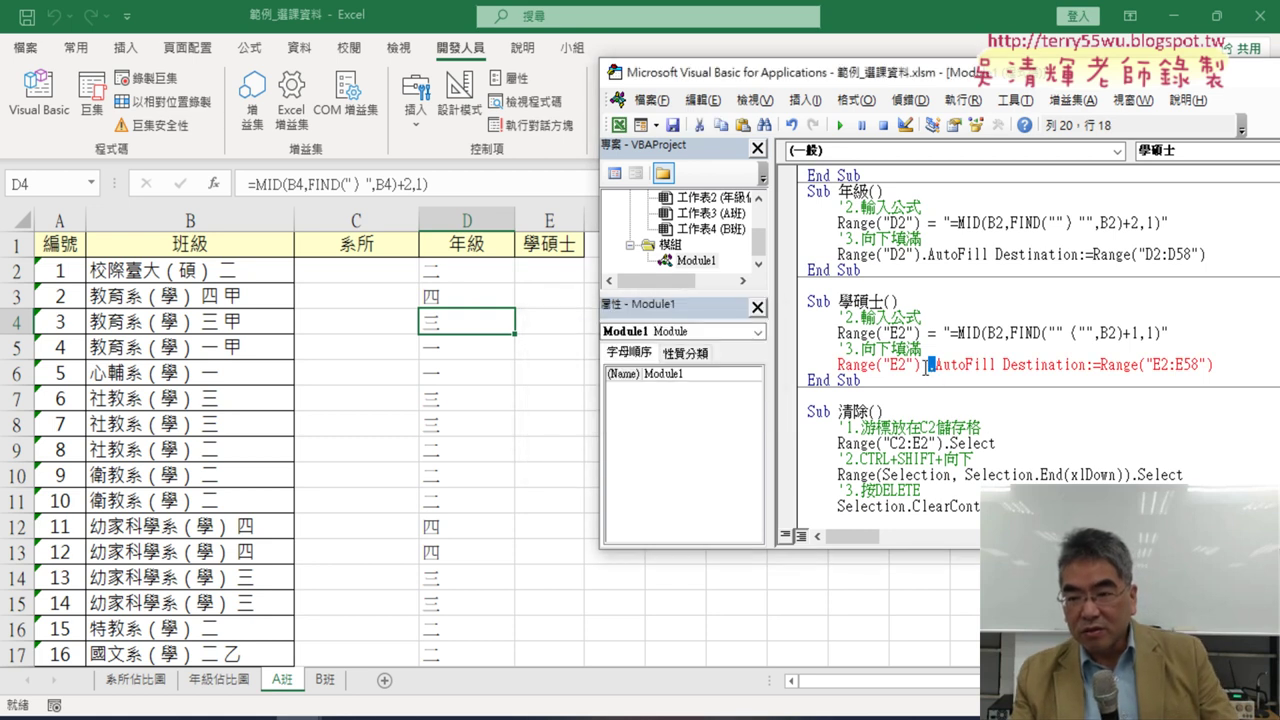
{"action": "key", "text": "Left"}
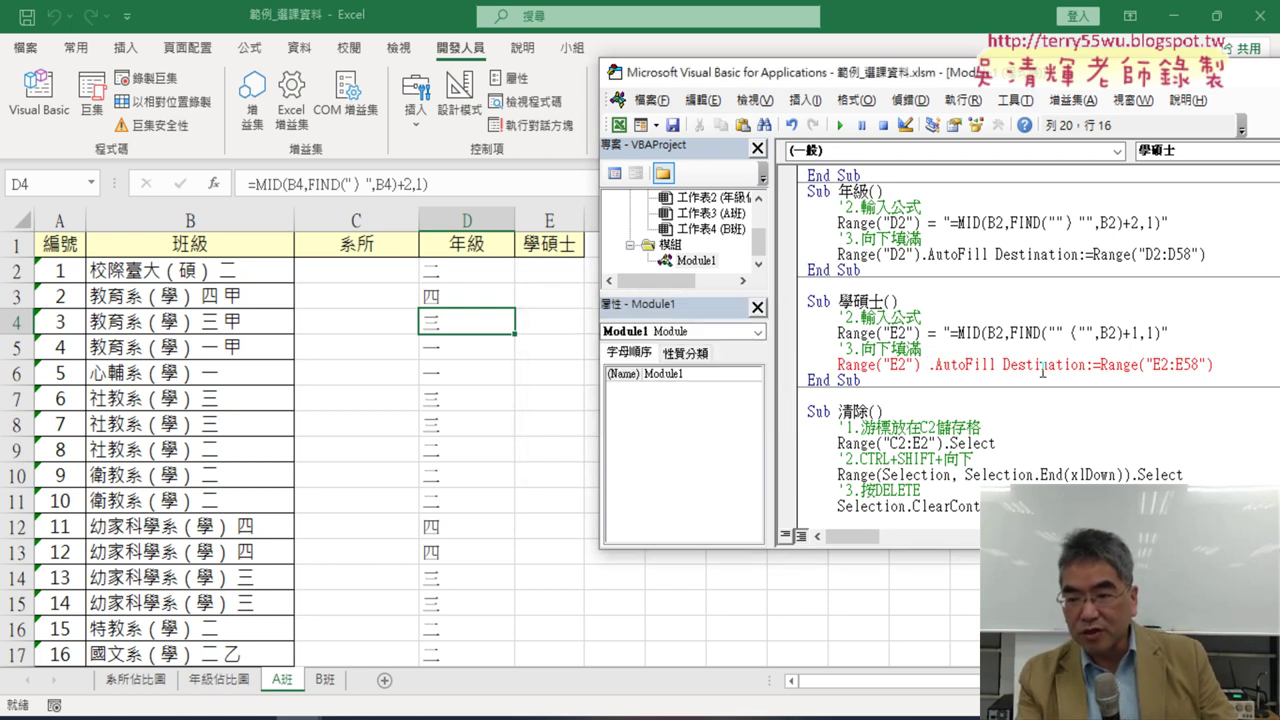
{"action": "key", "text": "Delete"}
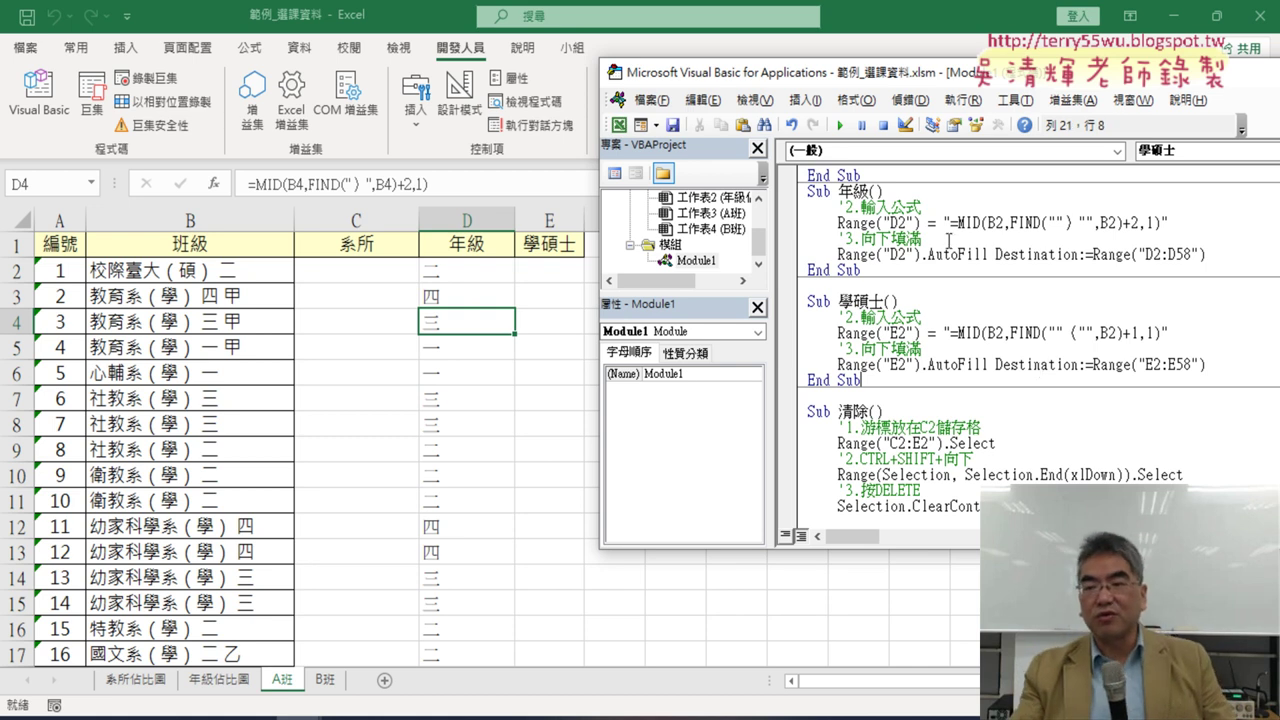
{"action": "left_click", "coordinate": [869, 222]}
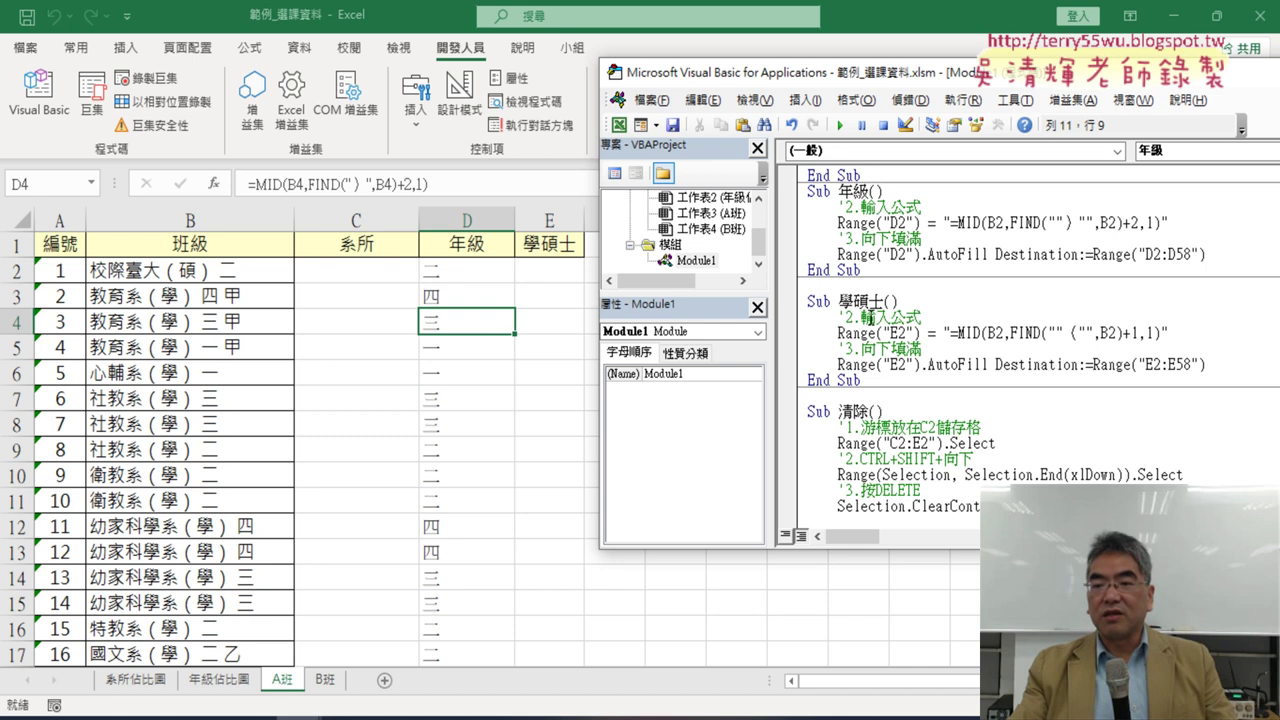
Run Sub 學碩士 from the editor to fill column E with 學 or 碩.
{"action": "left_click", "coordinate": [876, 364]}
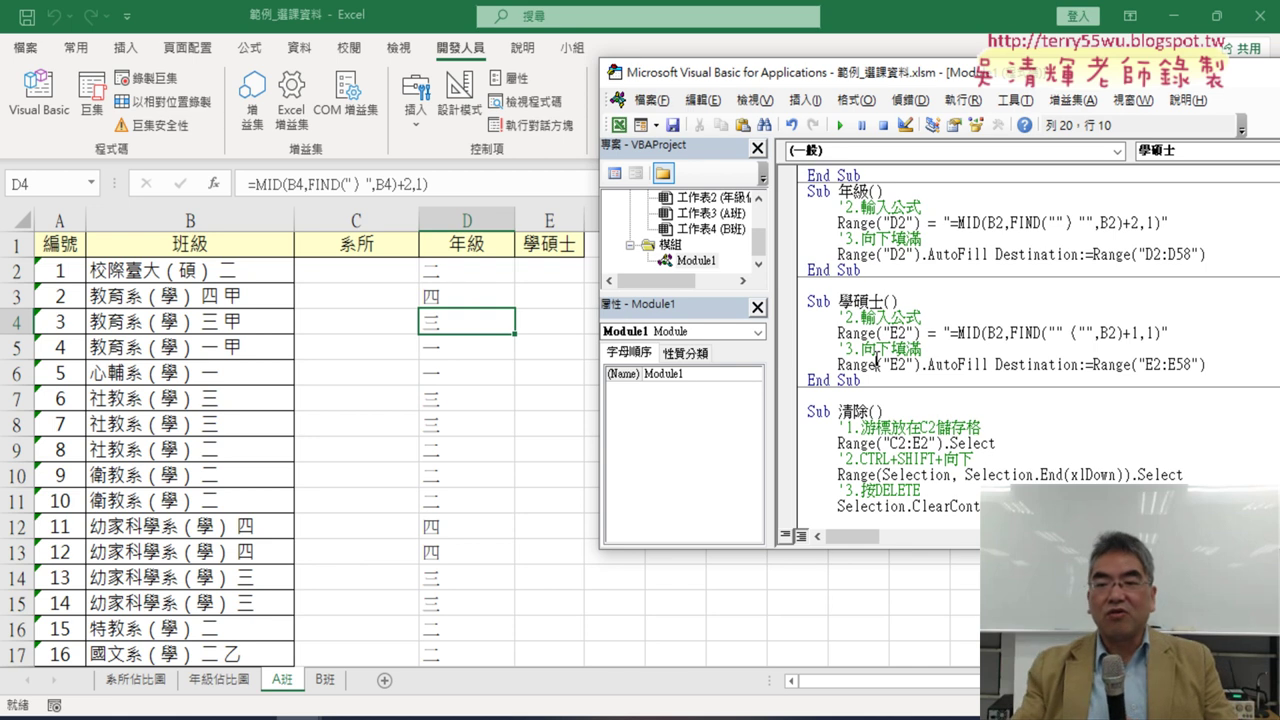
{"action": "left_click", "coordinate": [890, 348]}
{"action": "left_click", "coordinate": [840, 125]}
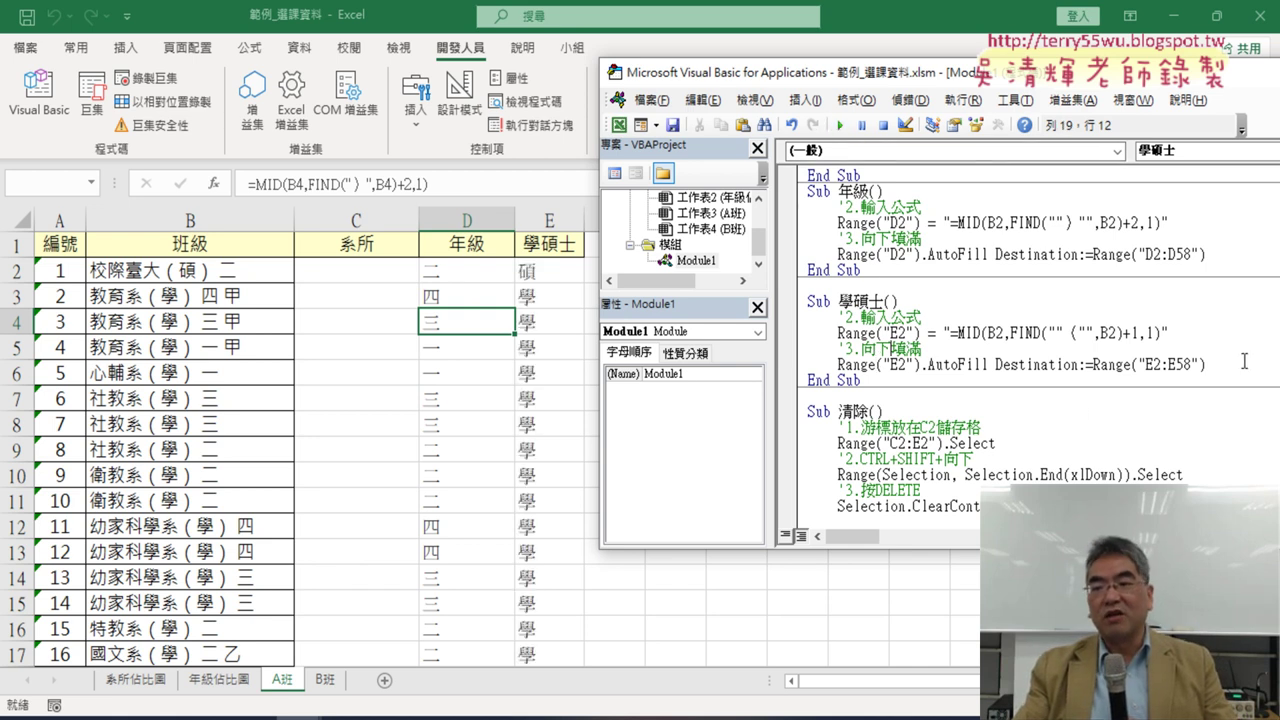
{"action": "left_click_drag", "start_coordinate": [1210, 365], "coordinate": [785, 318]}
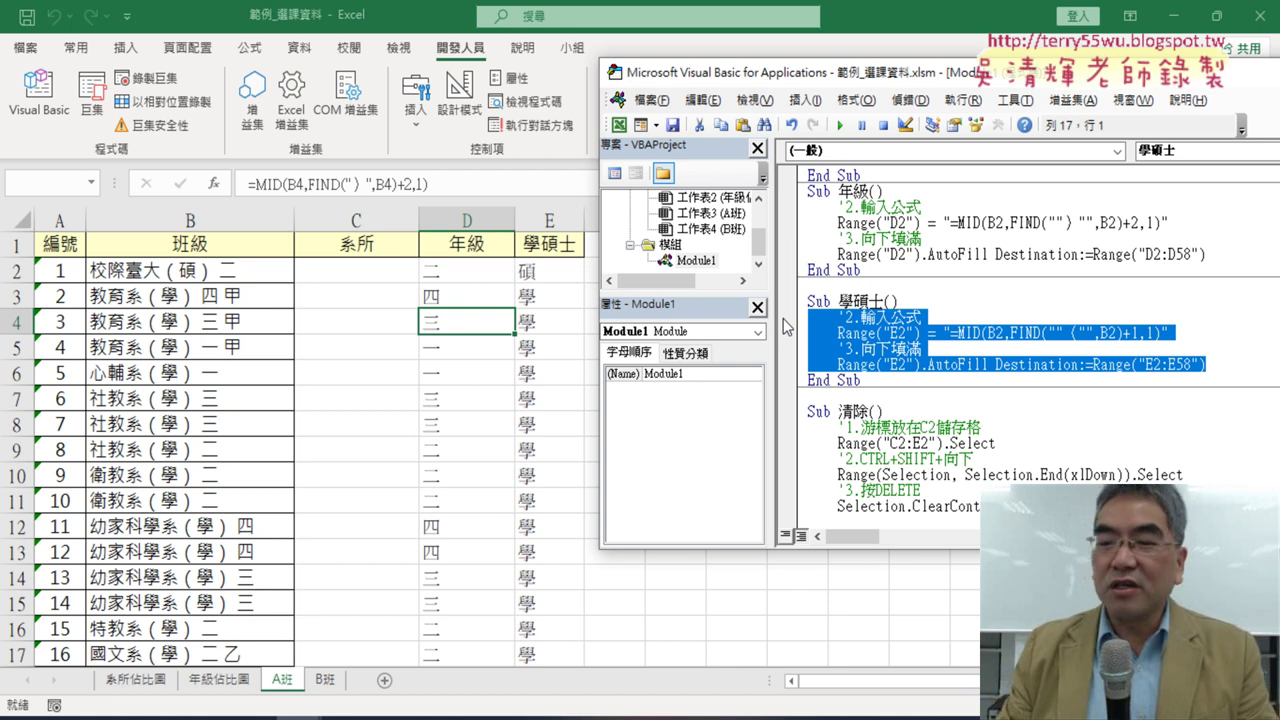
Scroll Module1 up to Sub 系所 and bring the A班 worksheet to the front.
{"action": "left_click", "coordinate": [976, 318]}
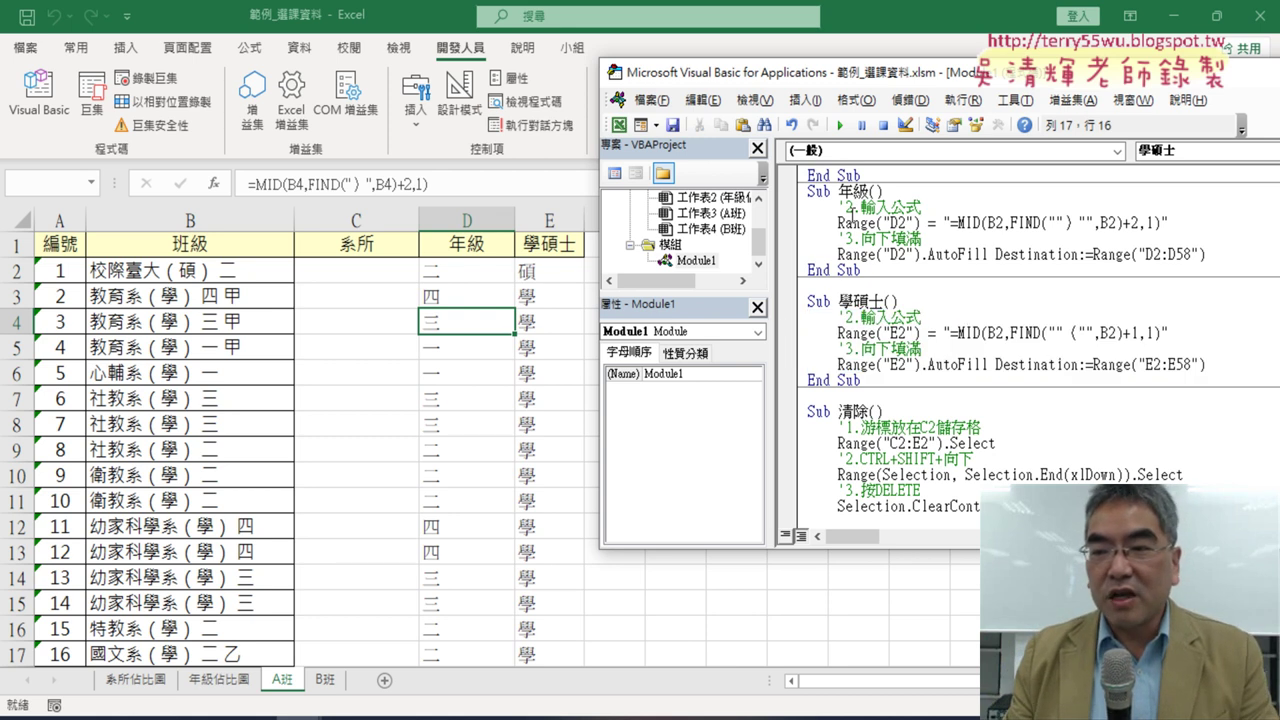
{"action": "left_click", "coordinate": [906, 364]}
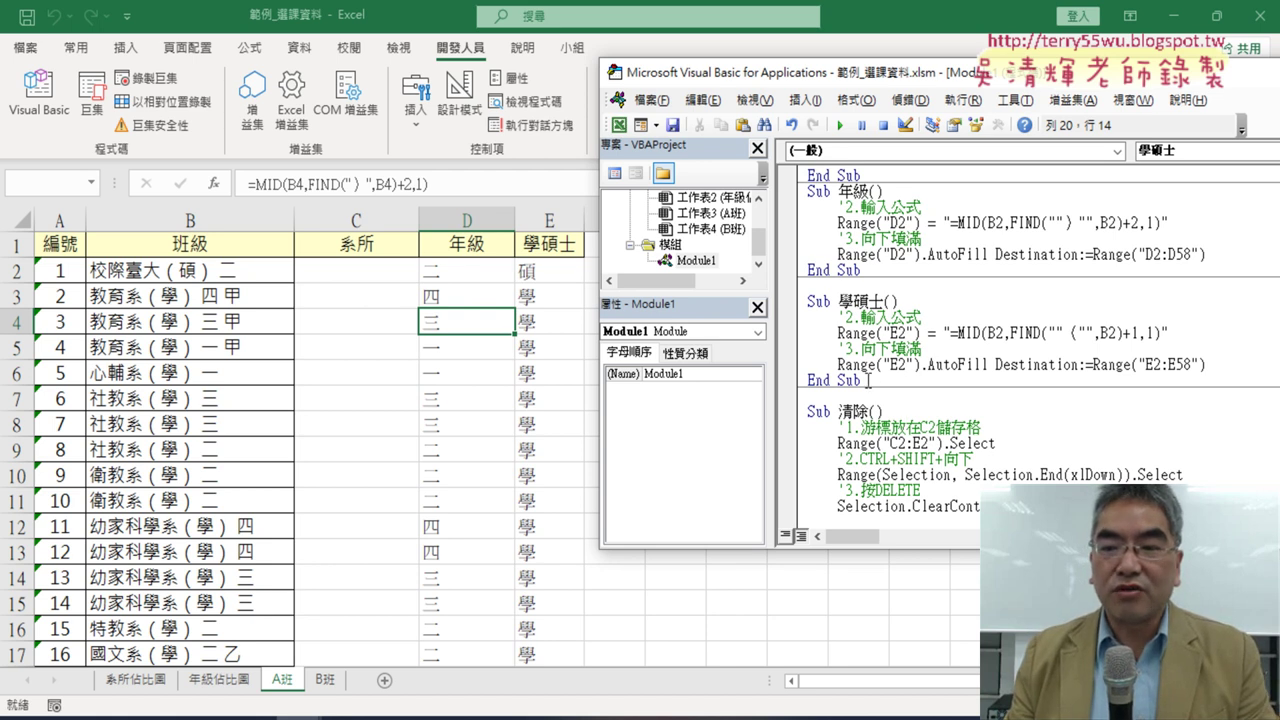
{"action": "scroll", "coordinate": [886, 290], "scroll_direction": "up", "scroll_amount": 3}
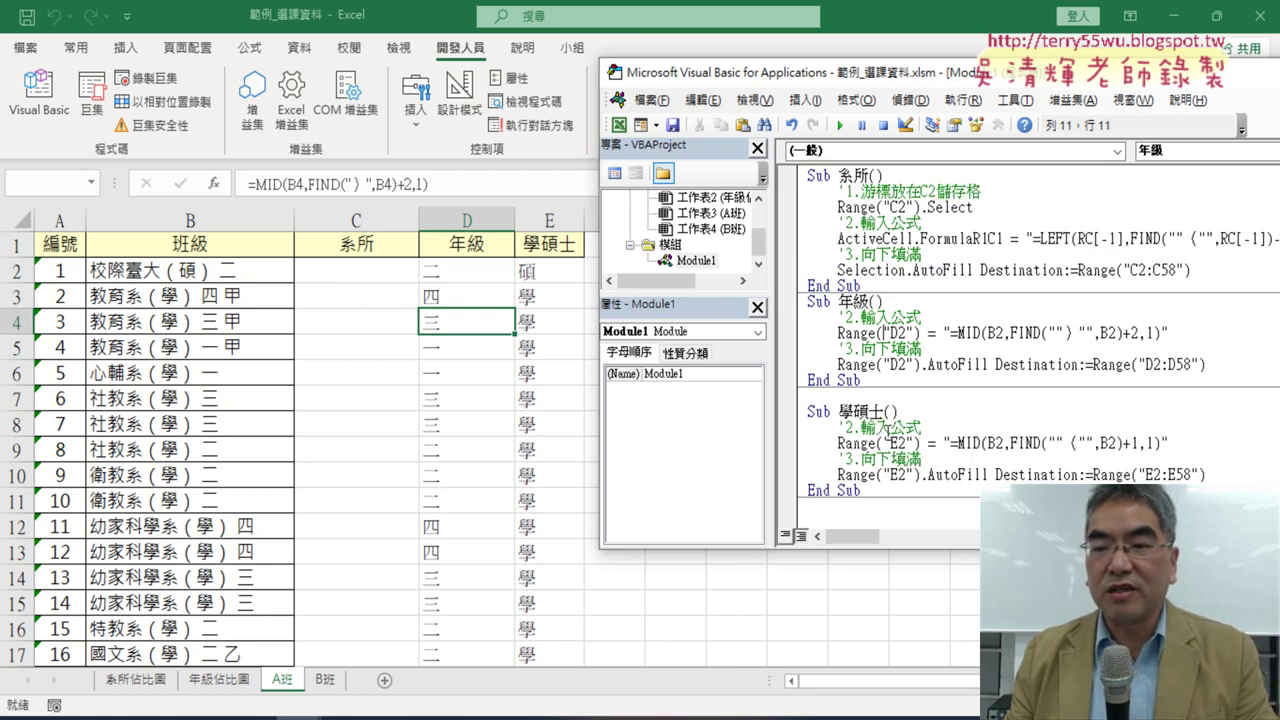
{"action": "left_click", "coordinate": [580, 360]}
Run the 系所 button to fill column C, then delete the macro's Range("C2").Select lines.
{"action": "left_click", "coordinate": [807, 276]}
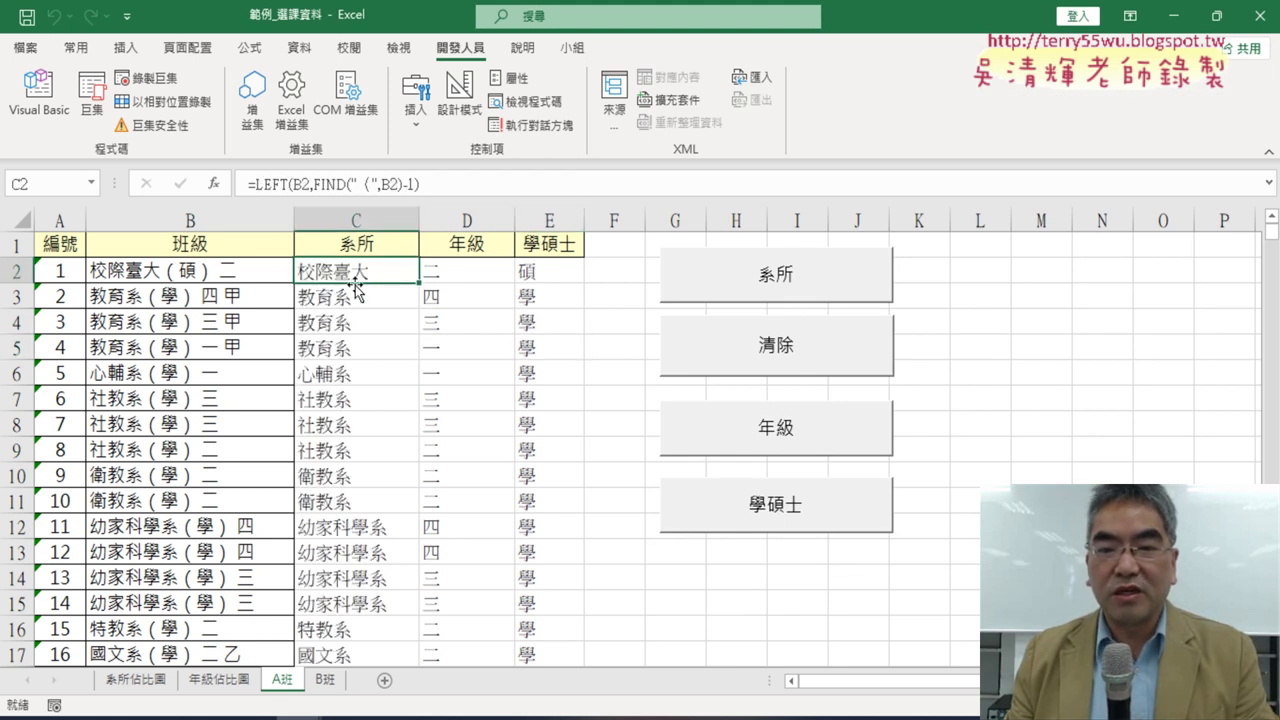
{"action": "left_click", "coordinate": [38, 95]}
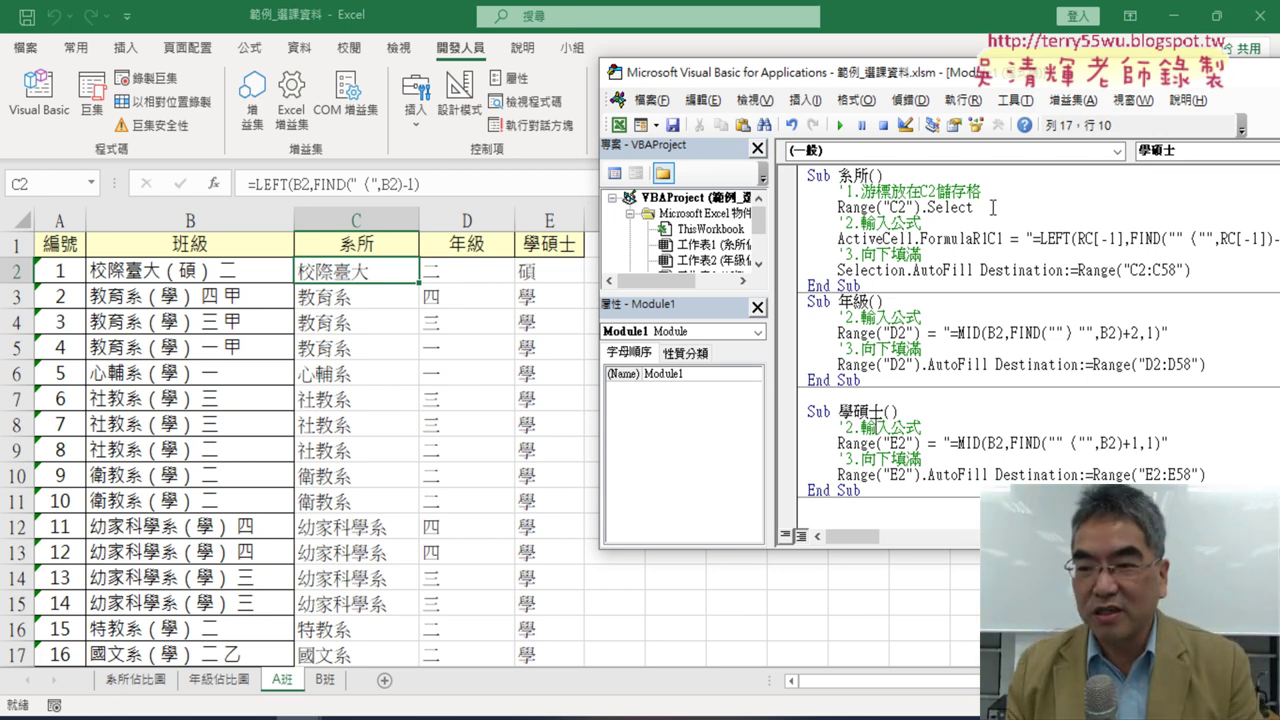
{"action": "left_click_drag", "start_coordinate": [992, 207], "coordinate": [785, 192]}
{"action": "key", "text": "Delete"}
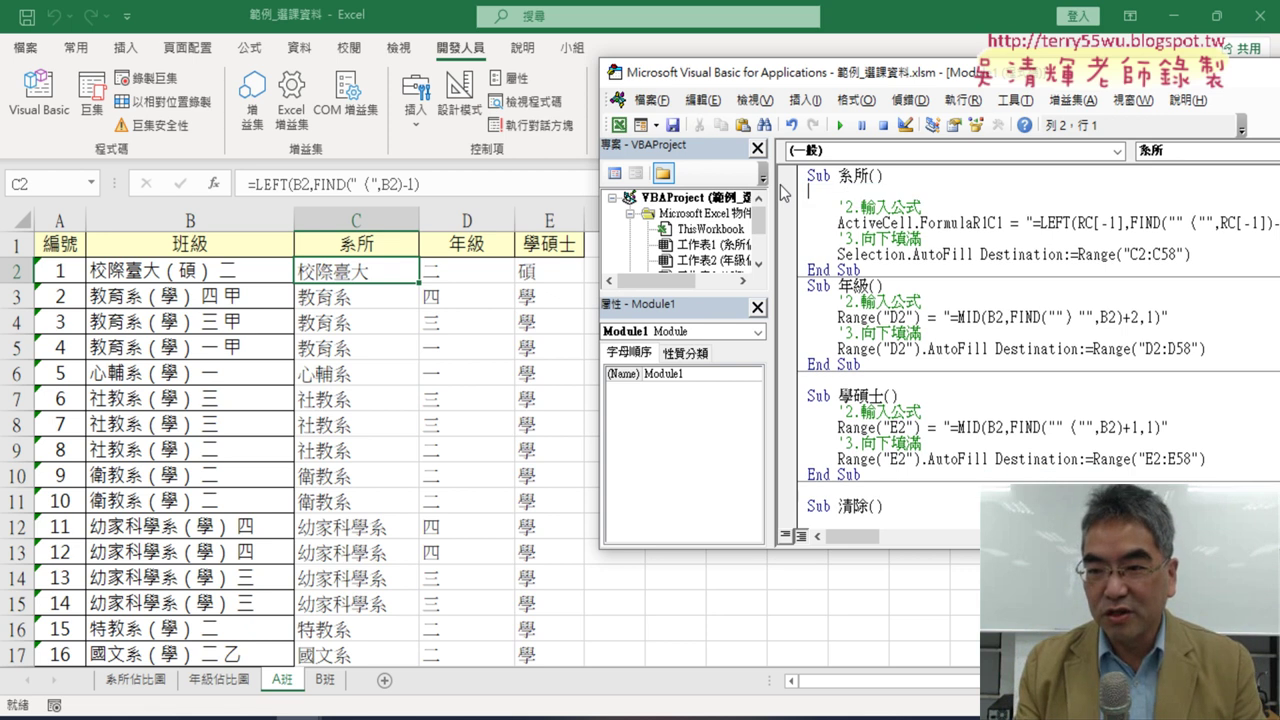
{"action": "key", "text": "Delete"}
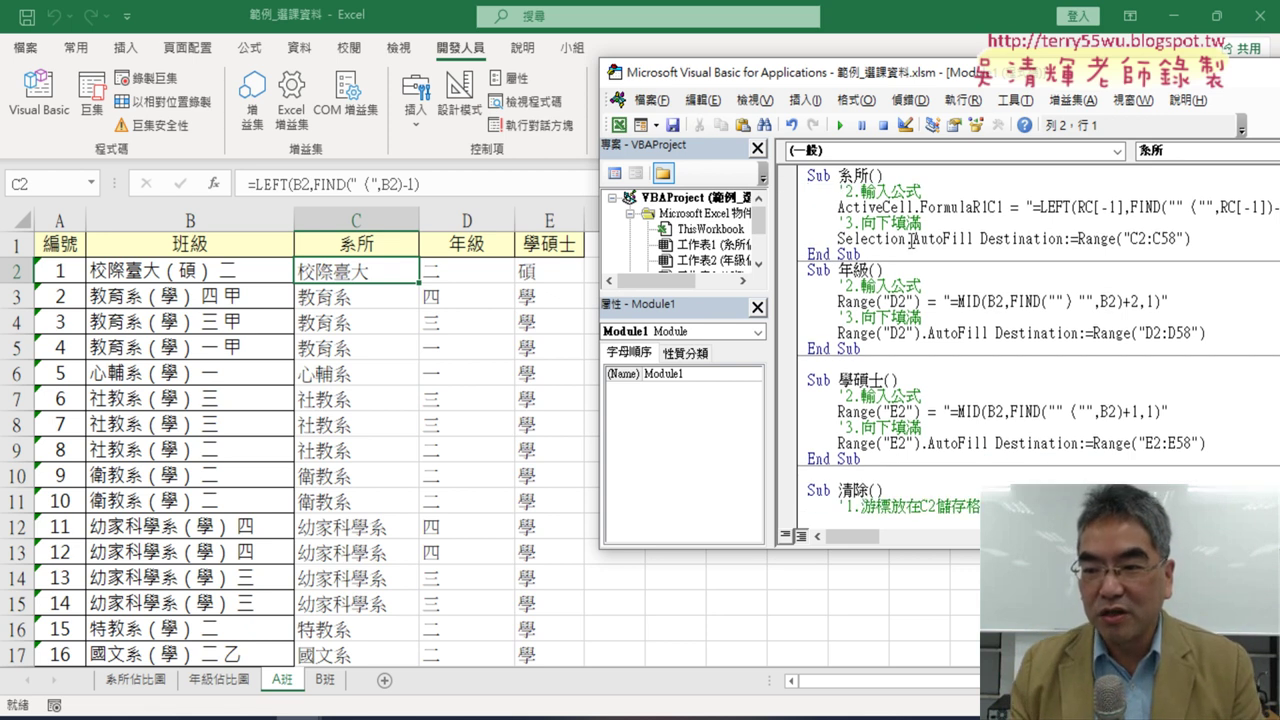
Replace ActiveCell.FormulaR1C1 in Sub 系所 with Range("C2").
{"action": "left_click_drag", "start_coordinate": [922, 302], "coordinate": [838, 307]}
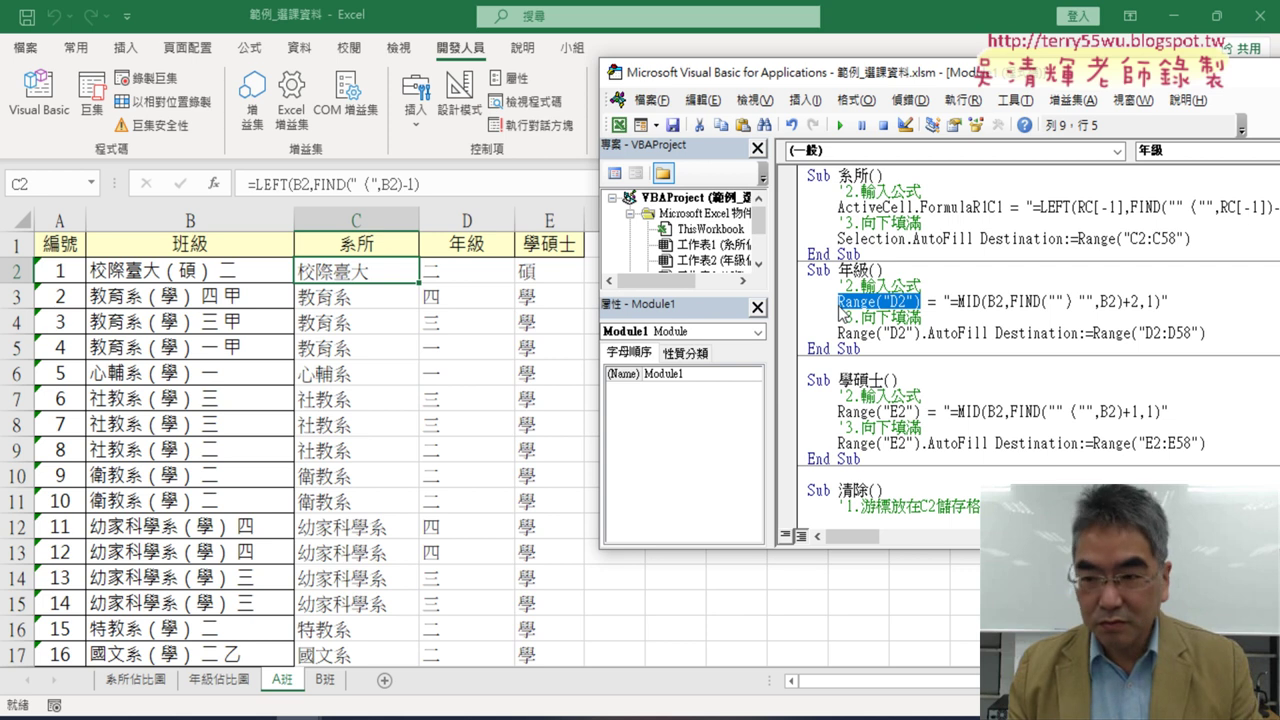
{"action": "left_click_drag", "start_coordinate": [913, 207], "coordinate": [845, 207]}
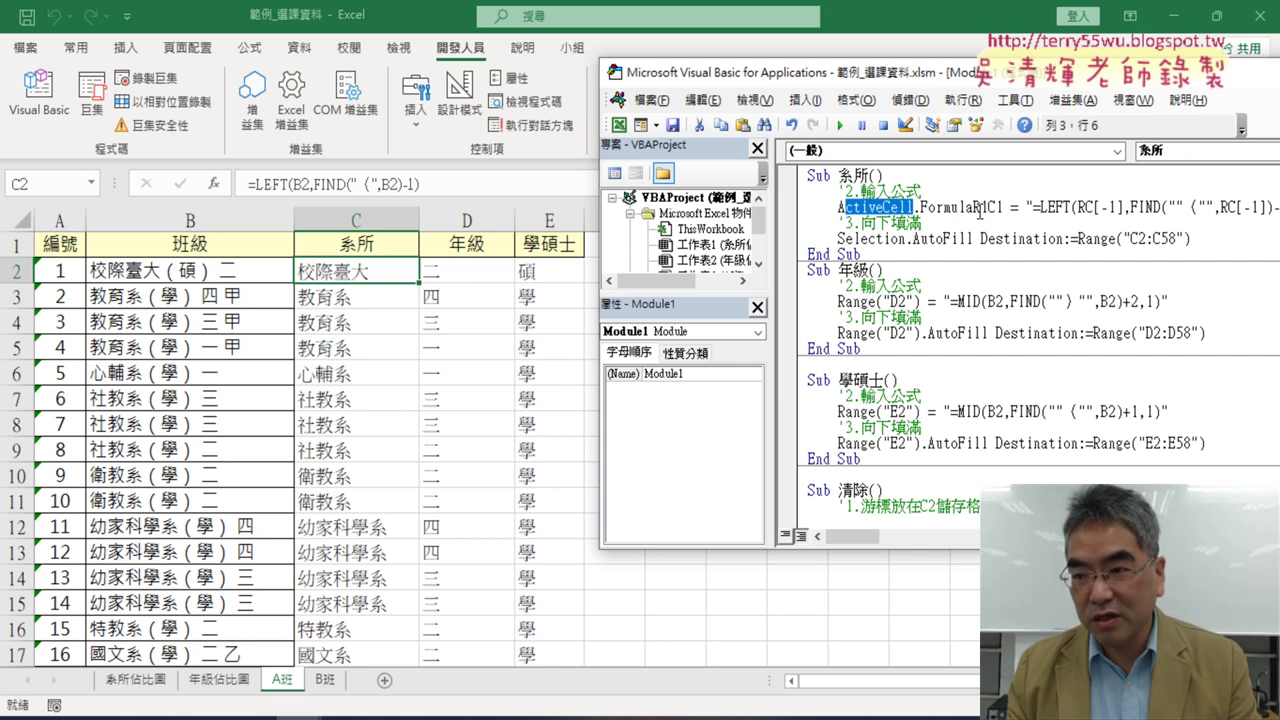
{"action": "left_click_drag", "start_coordinate": [1002, 207], "coordinate": [853, 207]}
{"action": "type", "text": "Range(\"D2\")"}
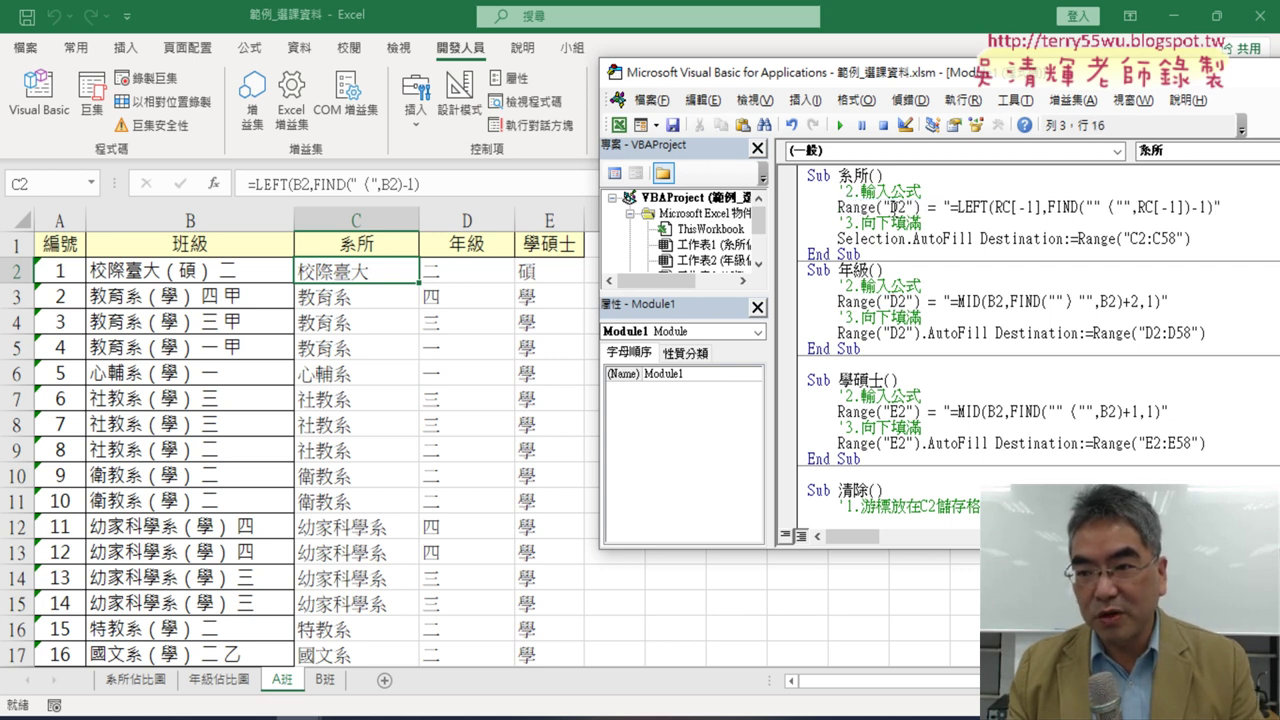
{"action": "key", "text": "Left"}
{"action": "key", "text": "Left"}
{"action": "key", "text": "Left"}
{"action": "key", "text": "shift+Left"}
{"action": "type", "text": "C"}
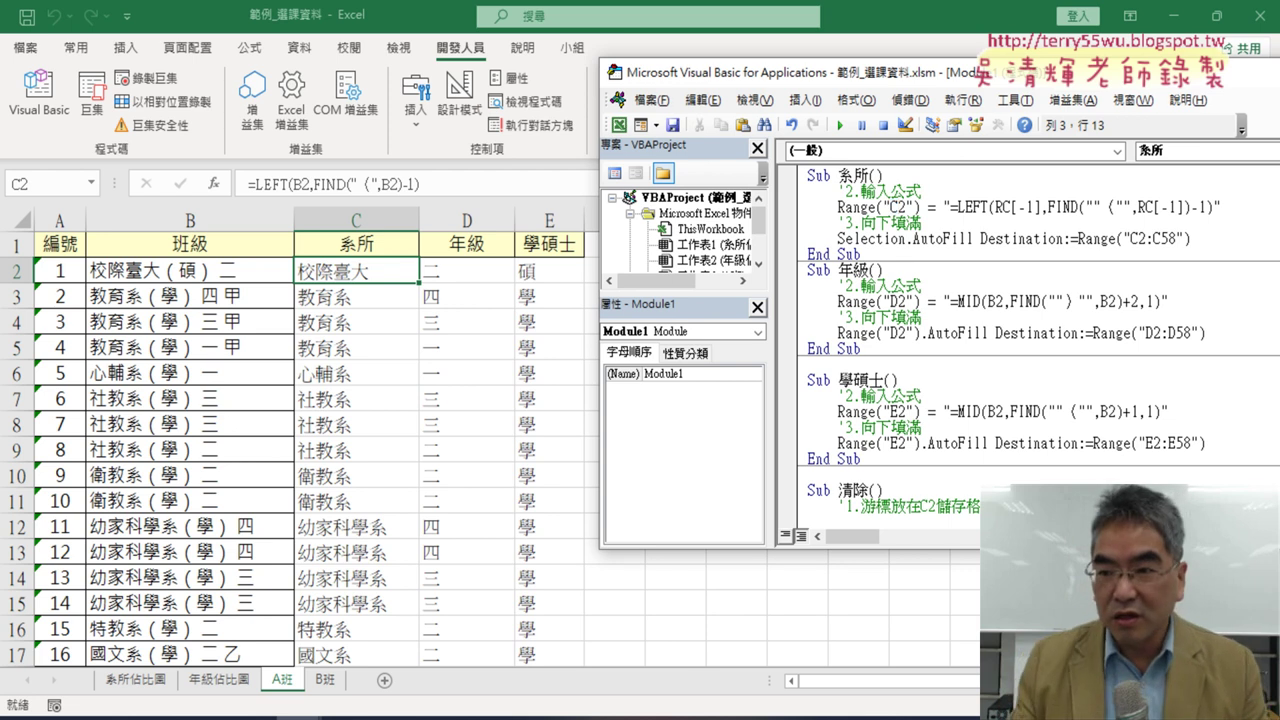
Change 系所's Selection.AutoFill to Range("C2").AutoFill and select the old formula text.
{"action": "left_click_drag", "start_coordinate": [920, 207], "coordinate": [838, 207]}
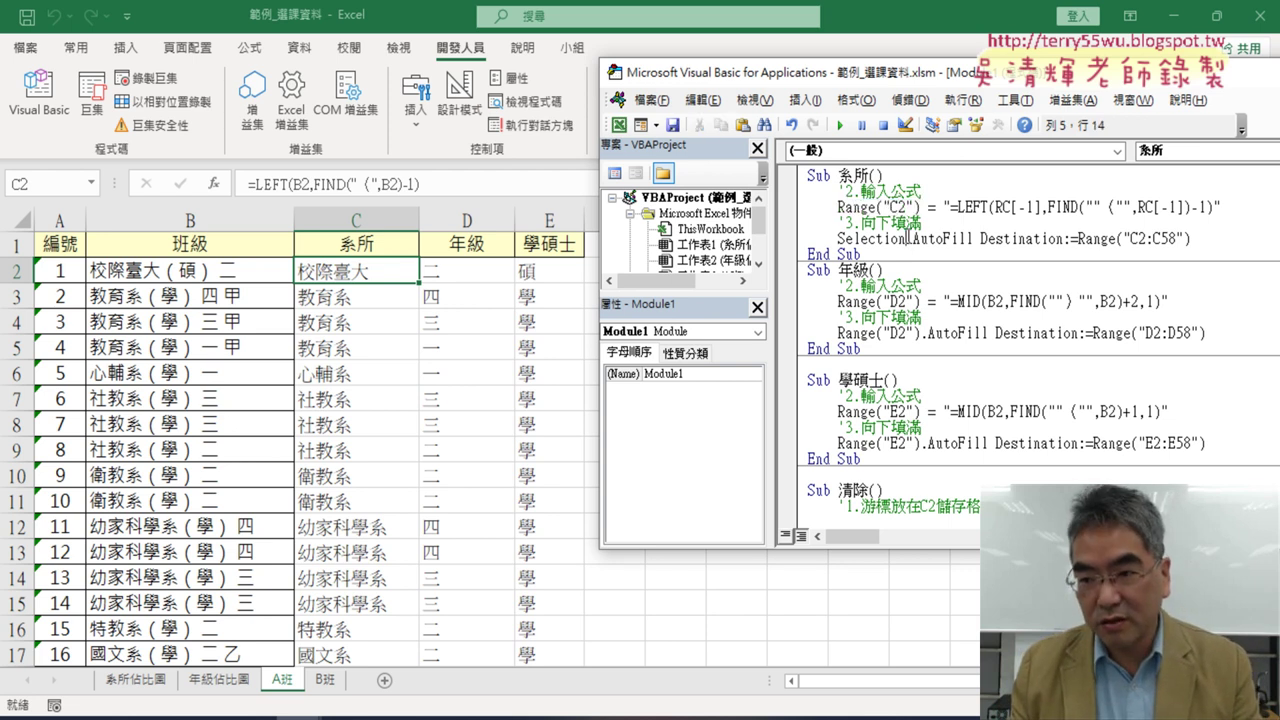
{"action": "left_click_drag", "start_coordinate": [906, 239], "coordinate": [846, 239]}
{"action": "type", "text": "Range(\"C2\")"}
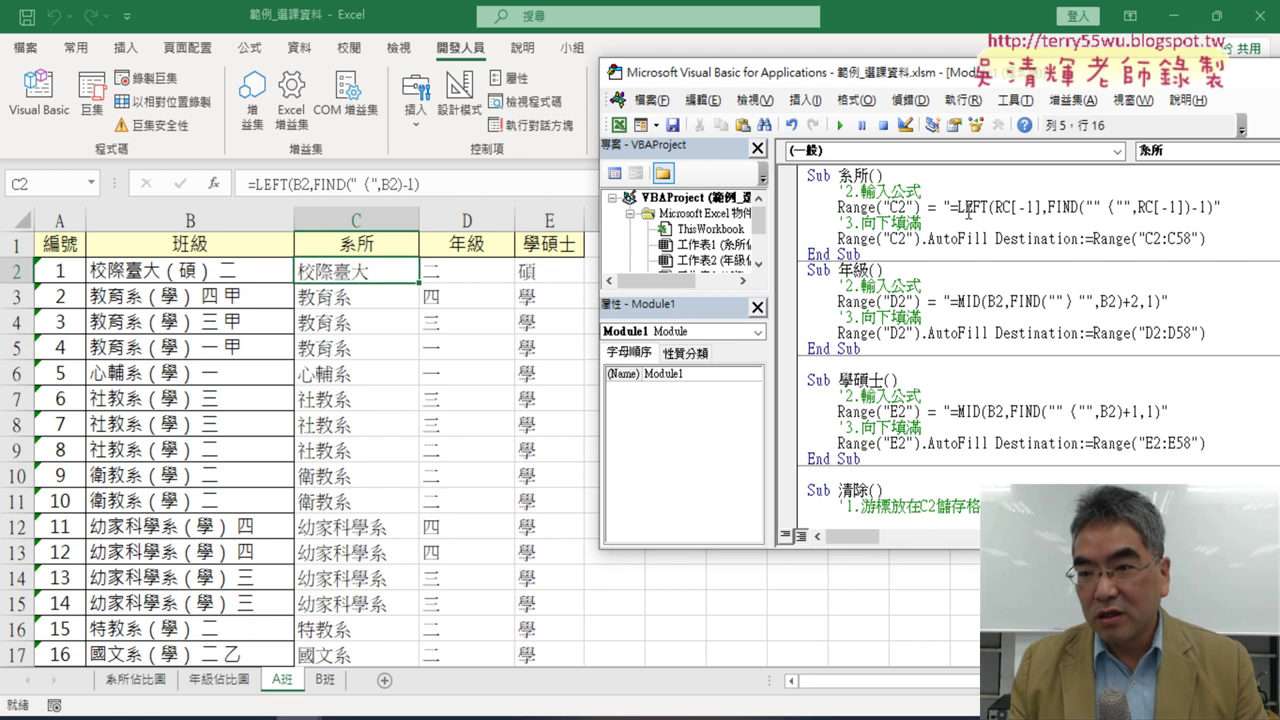
{"action": "left_click_drag", "start_coordinate": [951, 208], "coordinate": [1194, 208]}
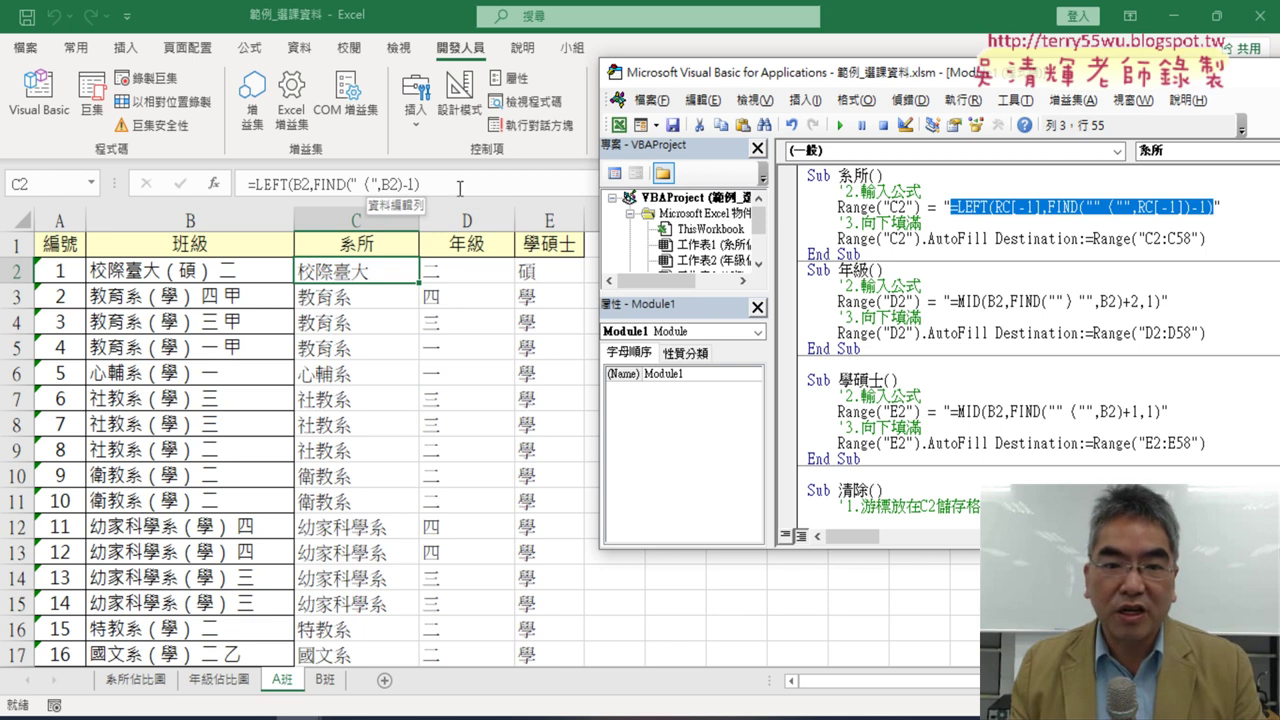
Copy the =LEFT(B2,FIND(" (",B2)-1) formula from cell C2 of the worksheet.
{"action": "left_click", "coordinate": [370, 188]}
{"action": "left_click_drag", "start_coordinate": [248, 184], "coordinate": [420, 184]}
{"action": "right_click", "coordinate": [283, 184]}
{"action": "left_click", "coordinate": [342, 225]}
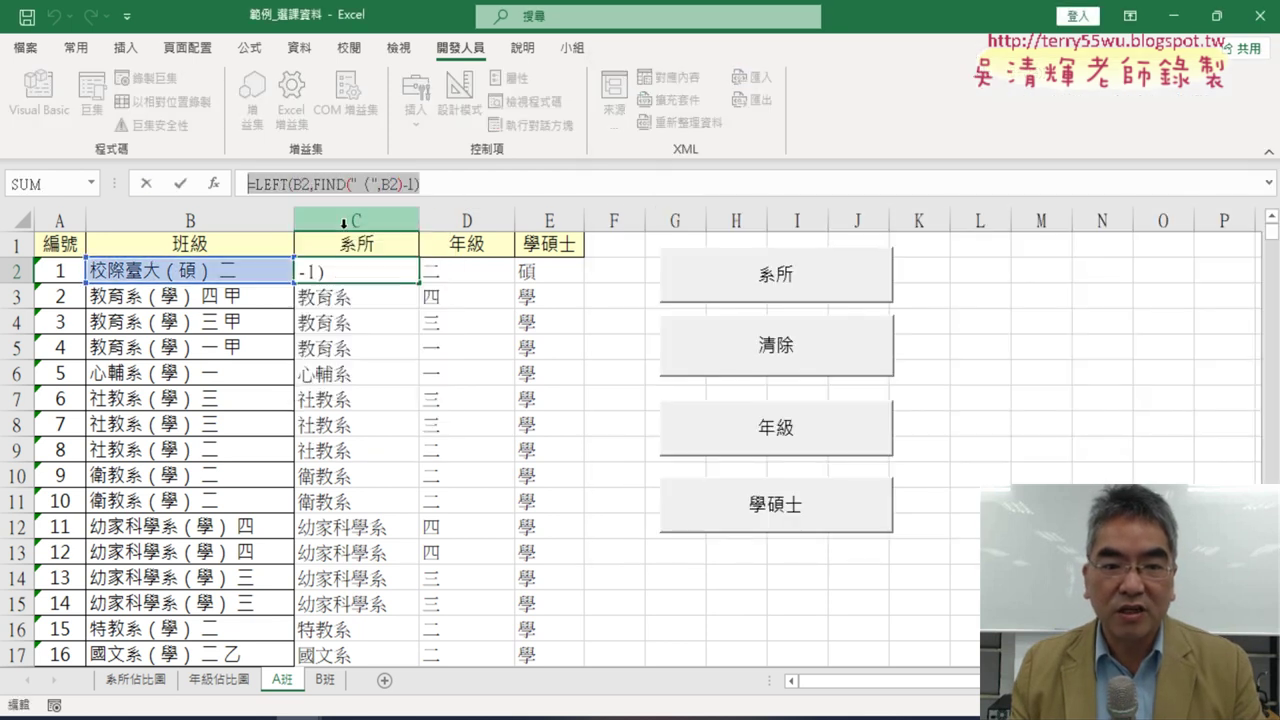
{"action": "left_click", "coordinate": [146, 184]}
{"action": "left_click", "coordinate": [38, 95]}
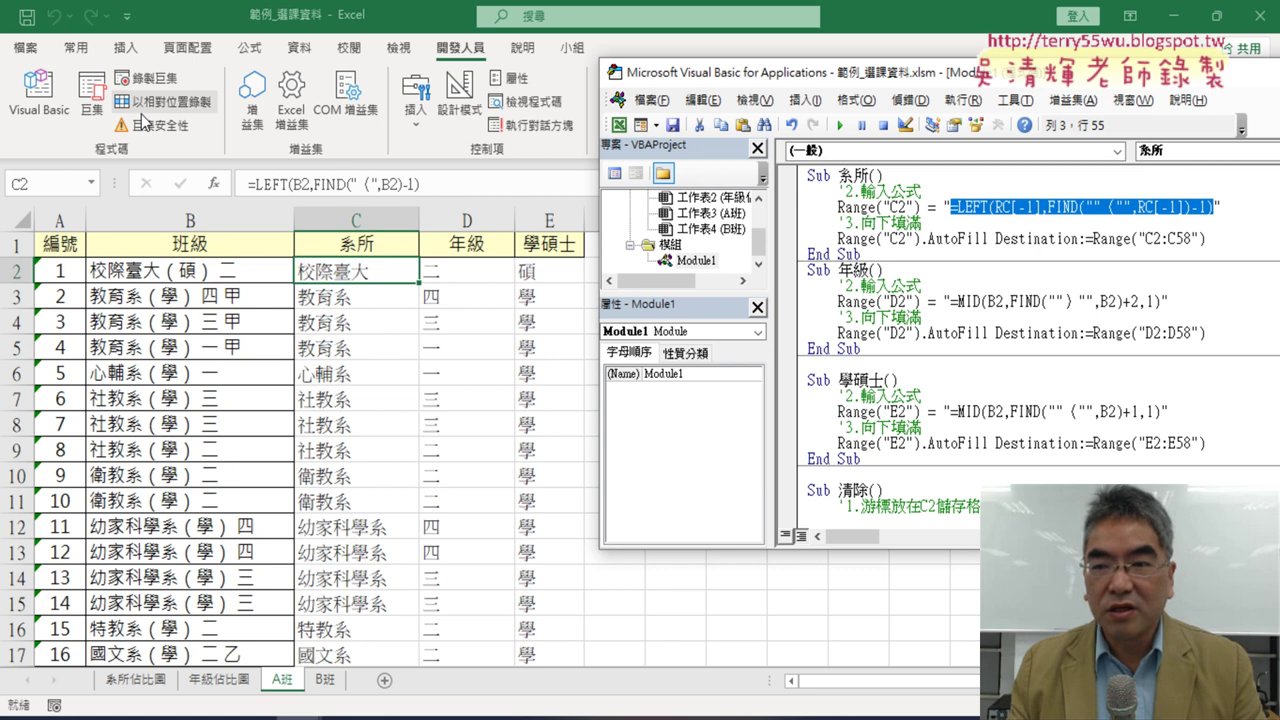
Replace 系所's R1C1 formula with the LEFT formula, doubling its inner quotes.
{"action": "right_click", "coordinate": [975, 213]}
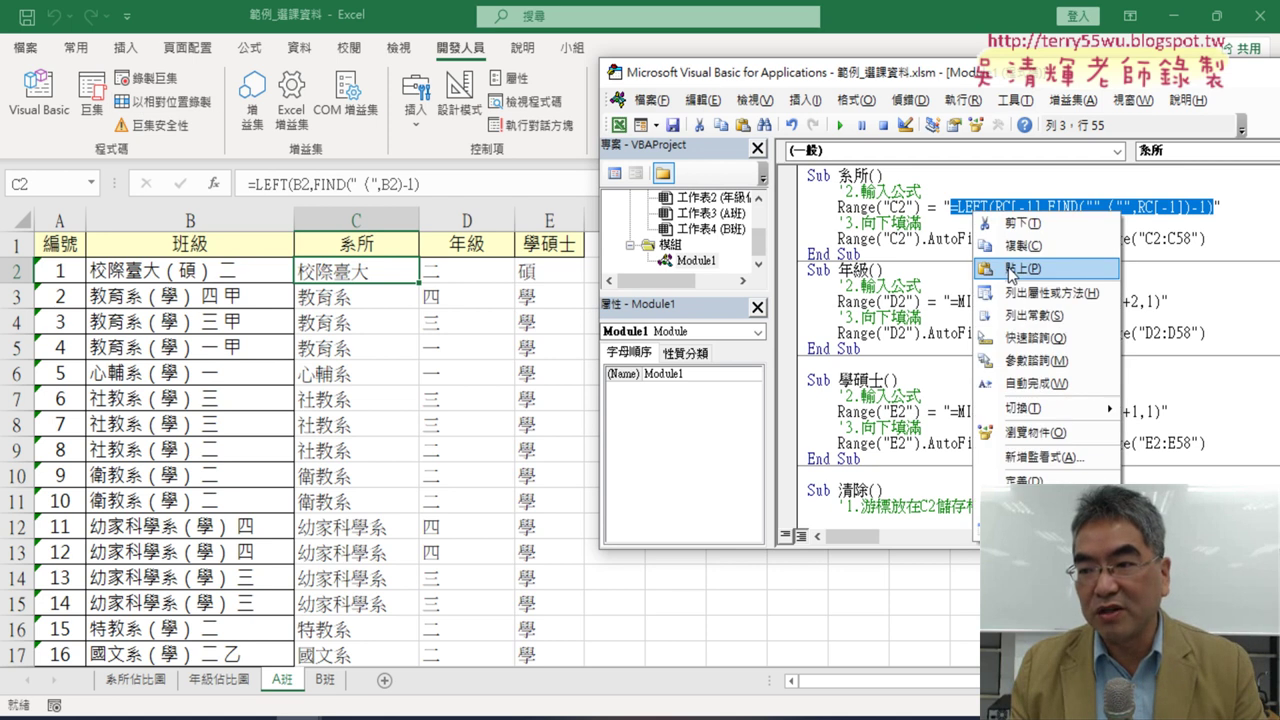
{"action": "left_click", "coordinate": [1012, 269]}
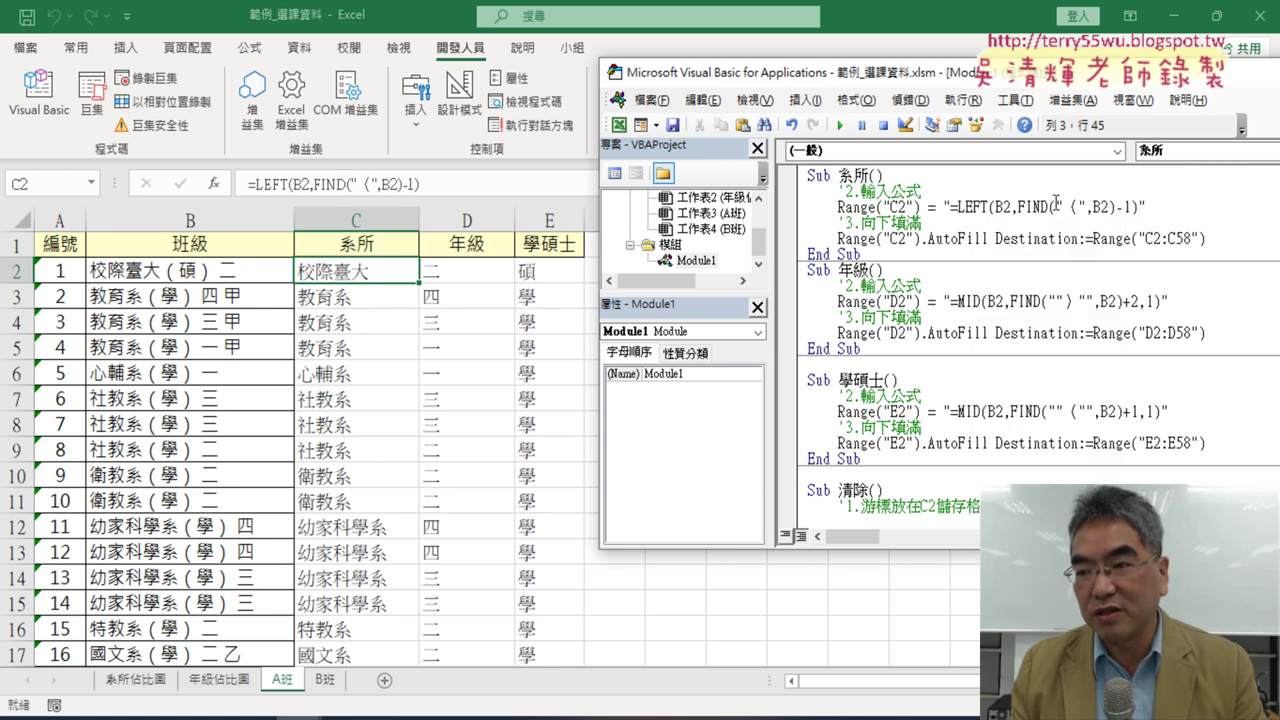
{"action": "type", "text": "\""}
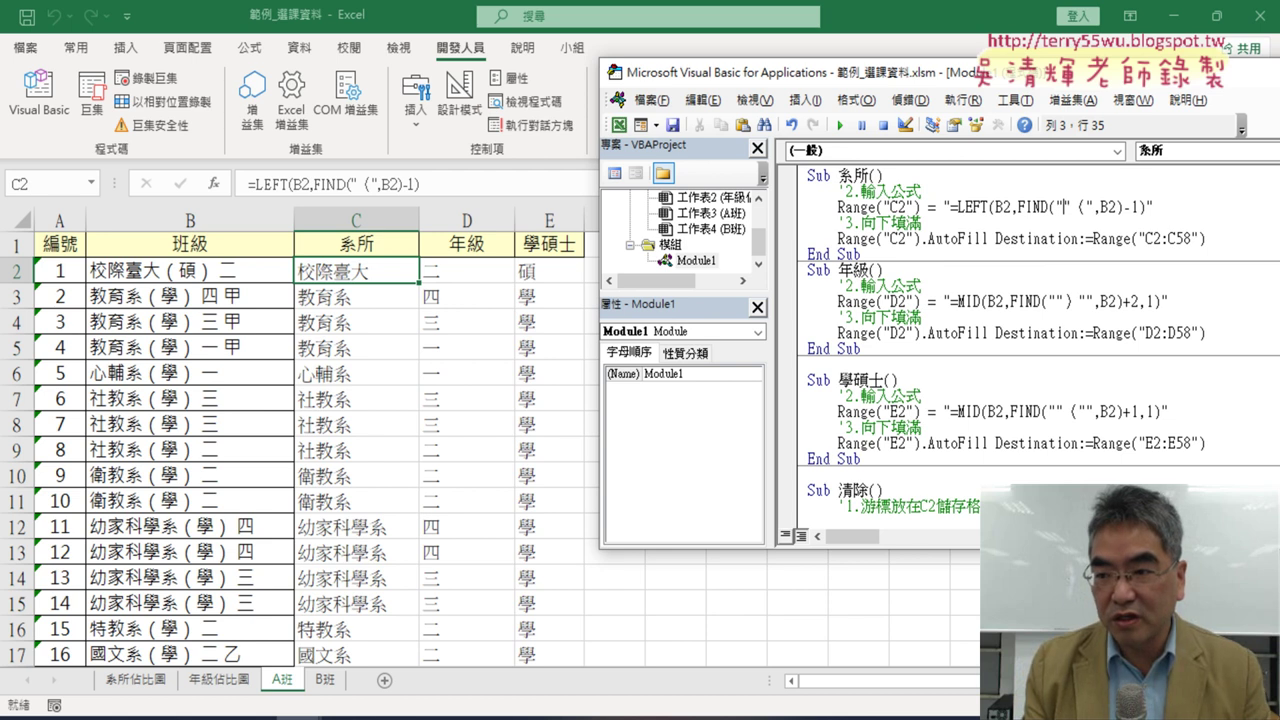
{"action": "key", "text": "Right"}
{"action": "key", "text": "Right"}
{"action": "type", "text": "\""}
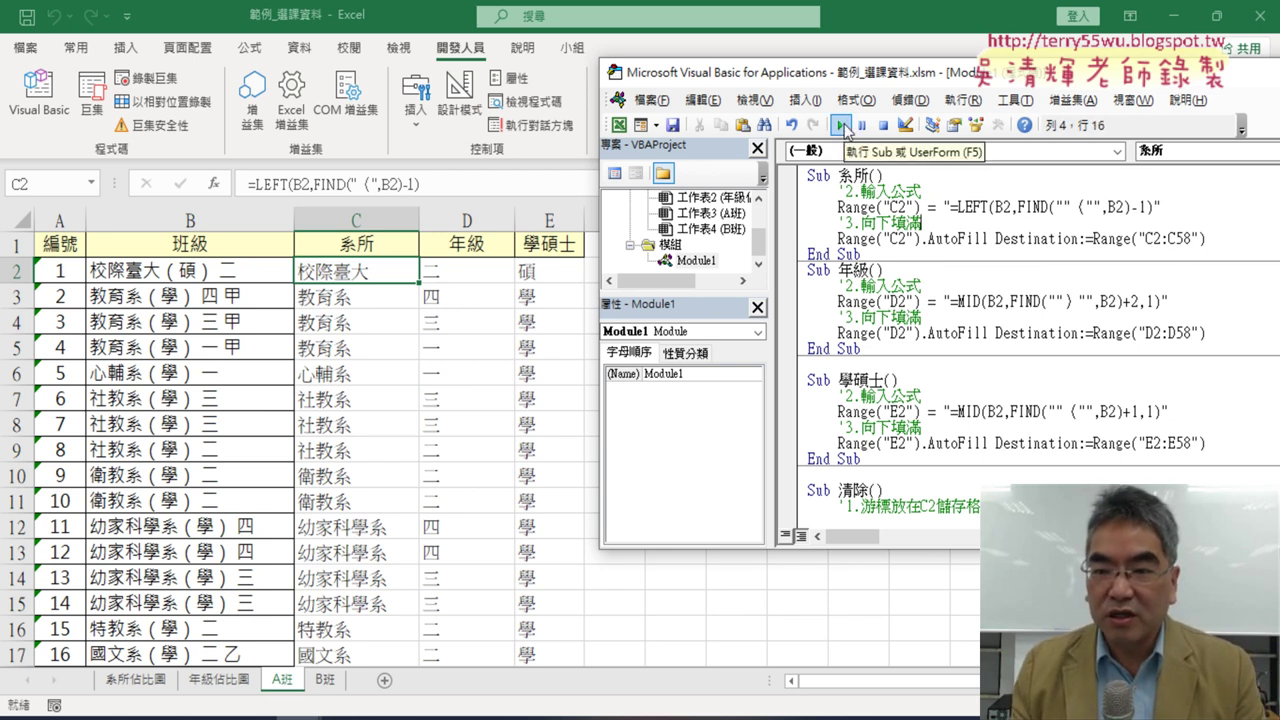
Run the 清除, 系所, 年級 and 學碩士 macros in turn from the editor.
{"action": "scroll", "coordinate": [845, 439], "scroll_direction": "down", "scroll_amount": 2}
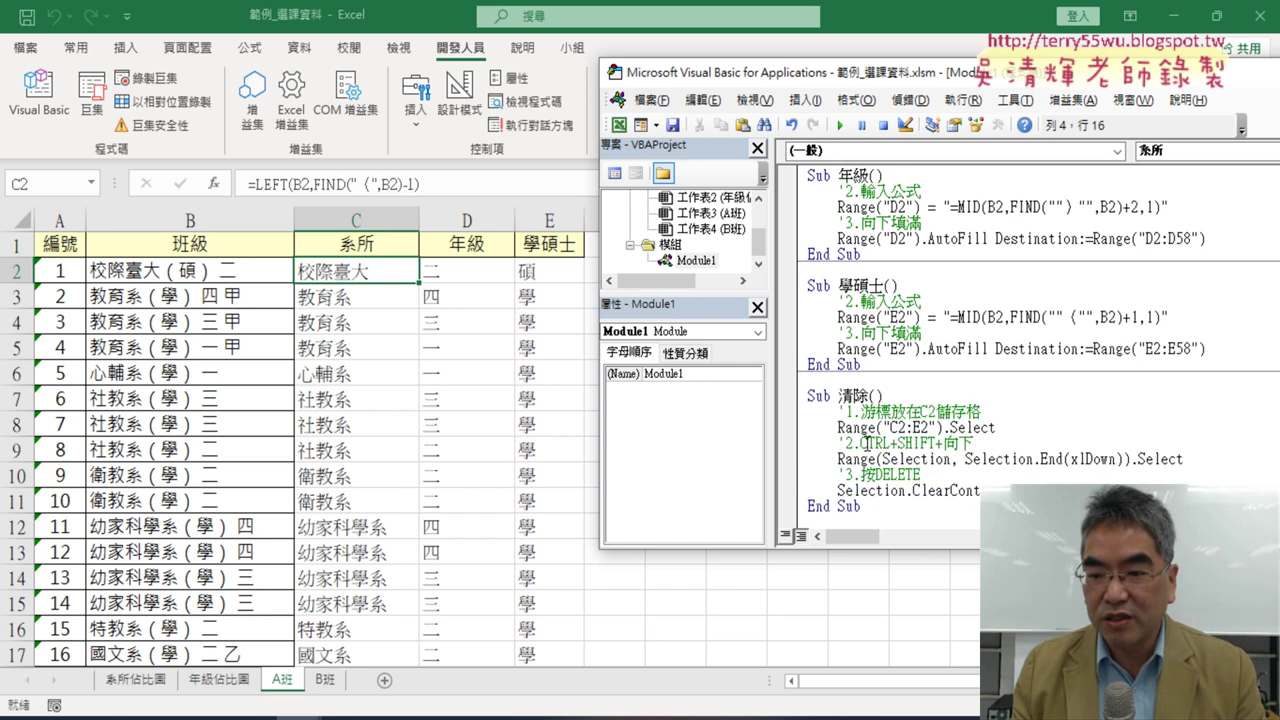
{"action": "left_click", "coordinate": [840, 428]}
{"action": "left_click", "coordinate": [843, 126]}
{"action": "left_click", "coordinate": [878, 207]}
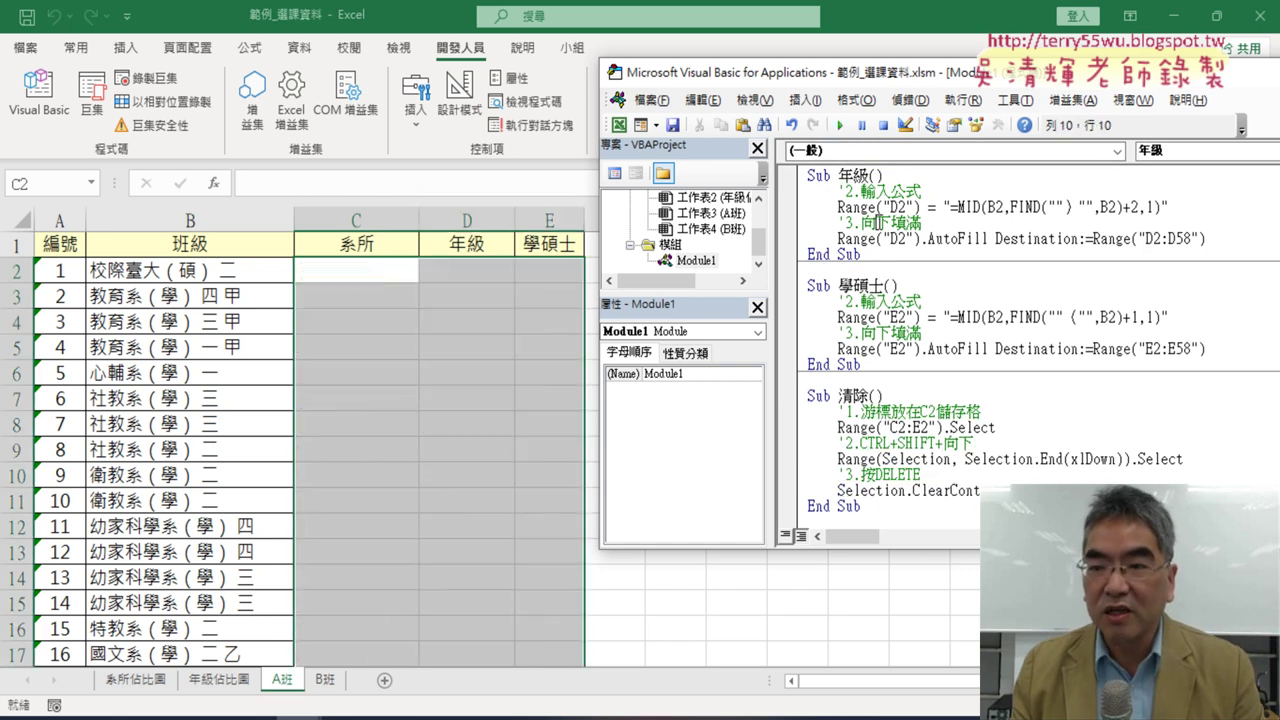
{"action": "scroll", "coordinate": [878, 207], "scroll_direction": "up", "scroll_amount": 2}
{"action": "left_click", "coordinate": [900, 233]}
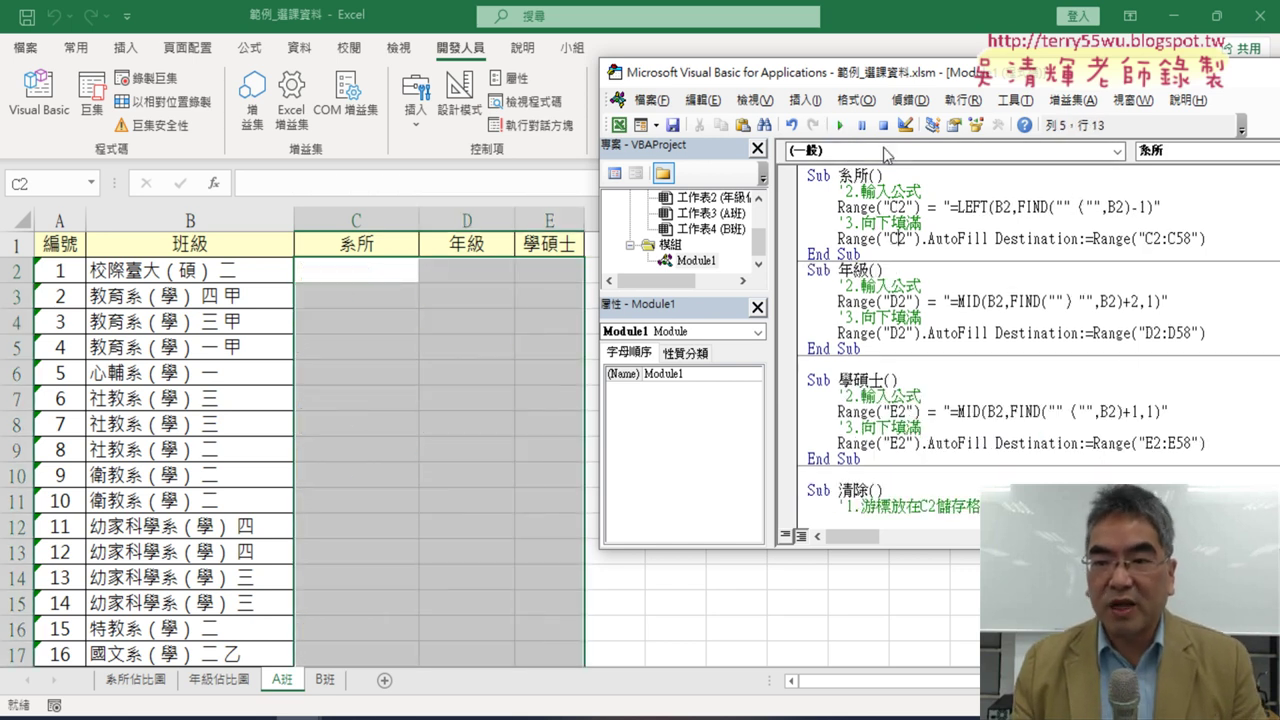
{"action": "left_click", "coordinate": [840, 126]}
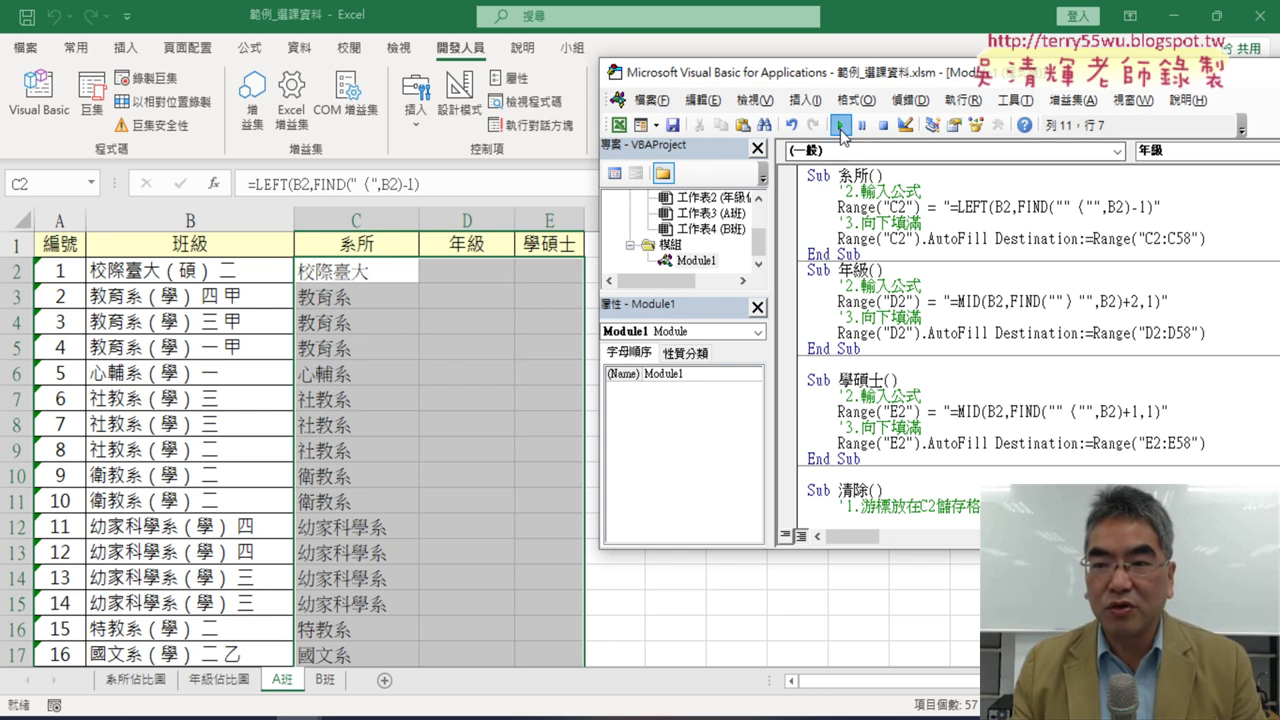
{"action": "left_click", "coordinate": [840, 126]}
{"action": "left_click", "coordinate": [880, 380]}
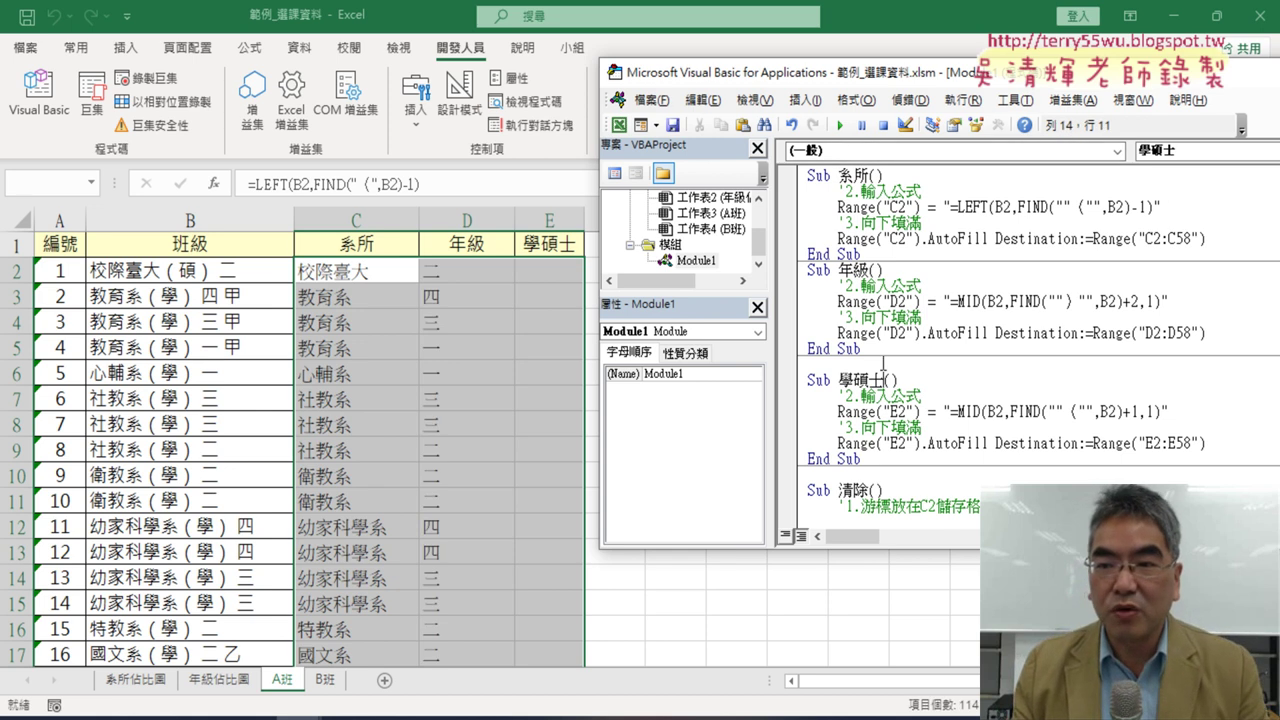
{"action": "left_click", "coordinate": [840, 125]}
Return to the A班 sheet and clear columns C–E with the 清除 button.
{"action": "left_click_drag", "start_coordinate": [841, 74], "coordinate": [975, 72]}
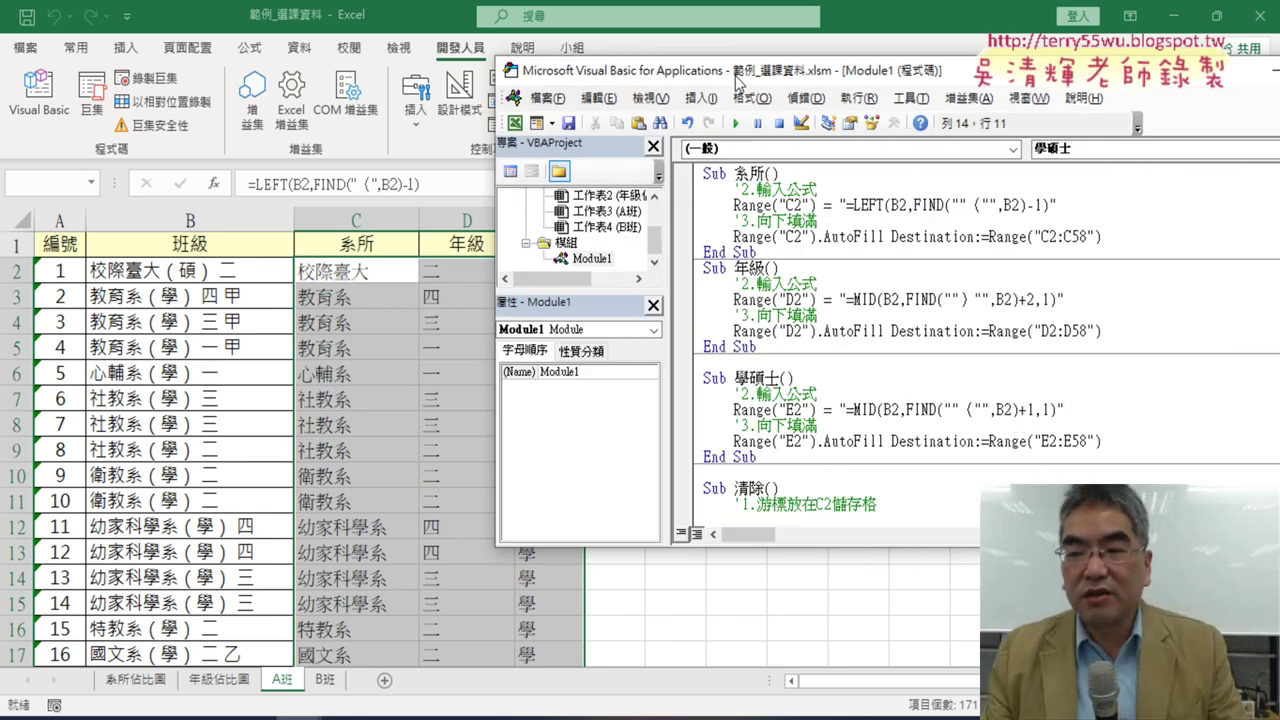
{"action": "left_click_drag", "start_coordinate": [975, 74], "coordinate": [737, 74]}
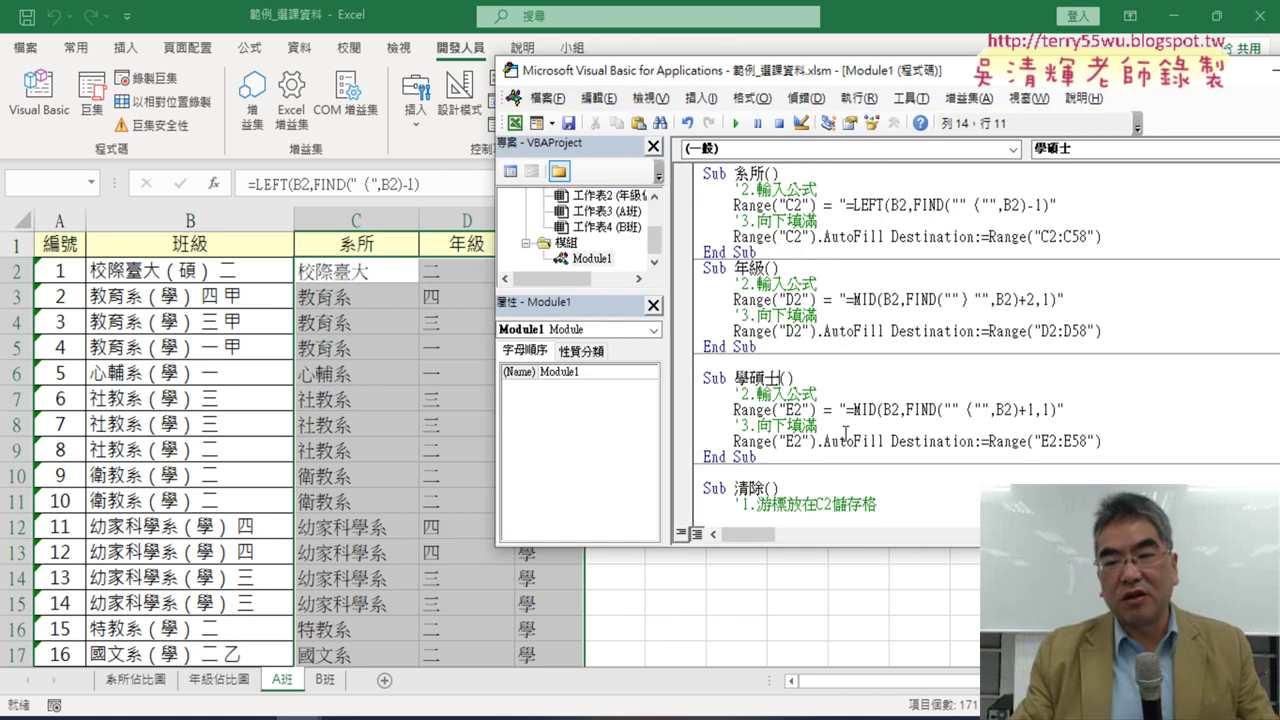
{"action": "left_click", "coordinate": [750, 190]}
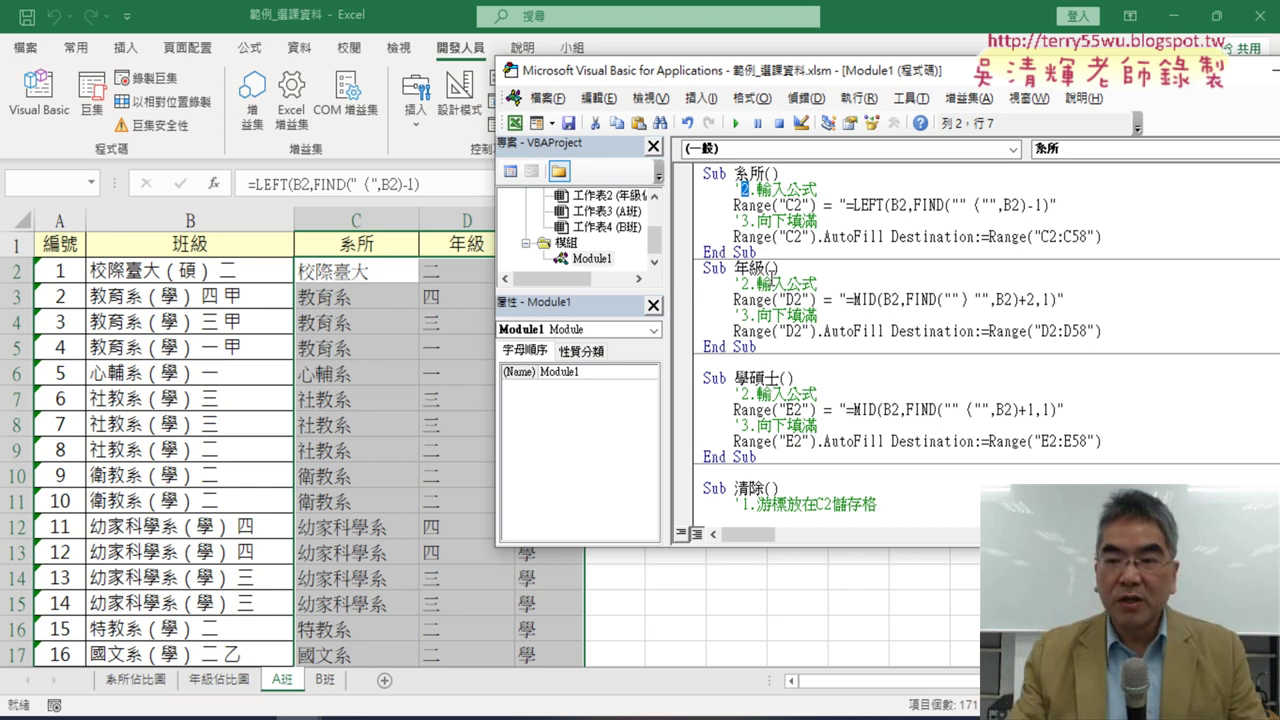
{"action": "left_click_drag", "start_coordinate": [838, 82], "coordinate": [990, 84]}
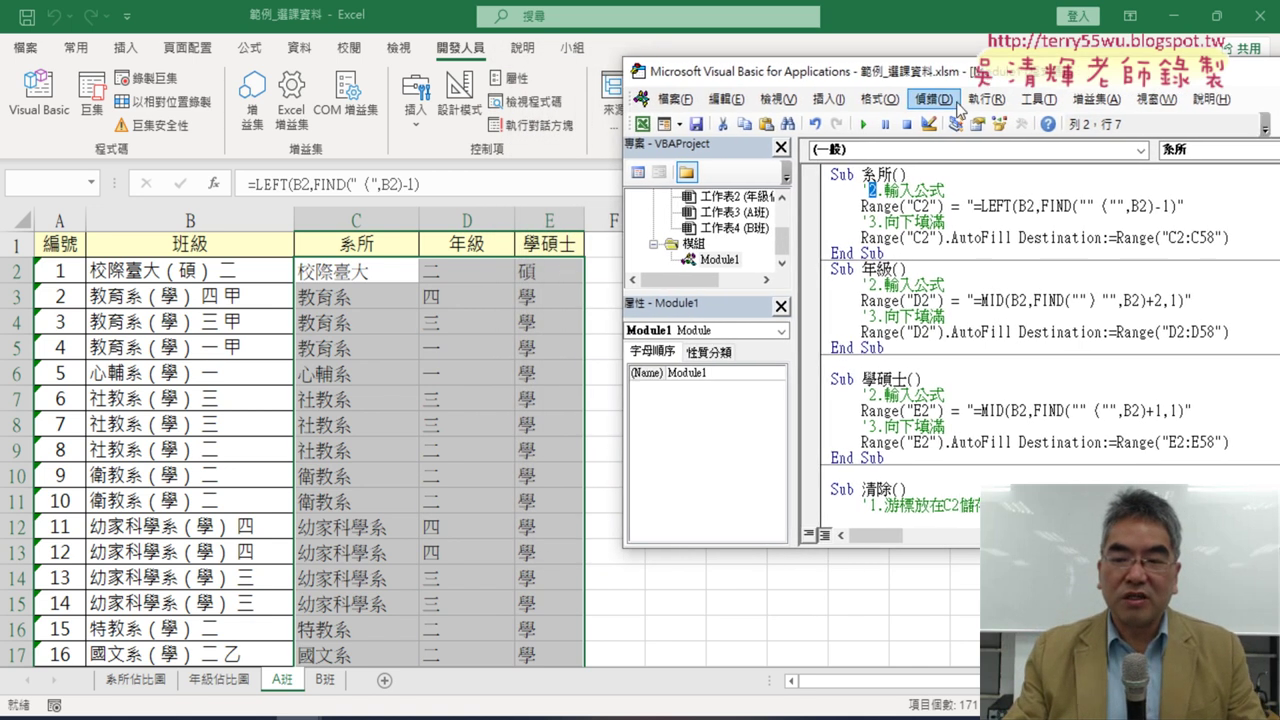
{"action": "left_click", "coordinate": [925, 603]}
{"action": "left_click", "coordinate": [811, 361]}
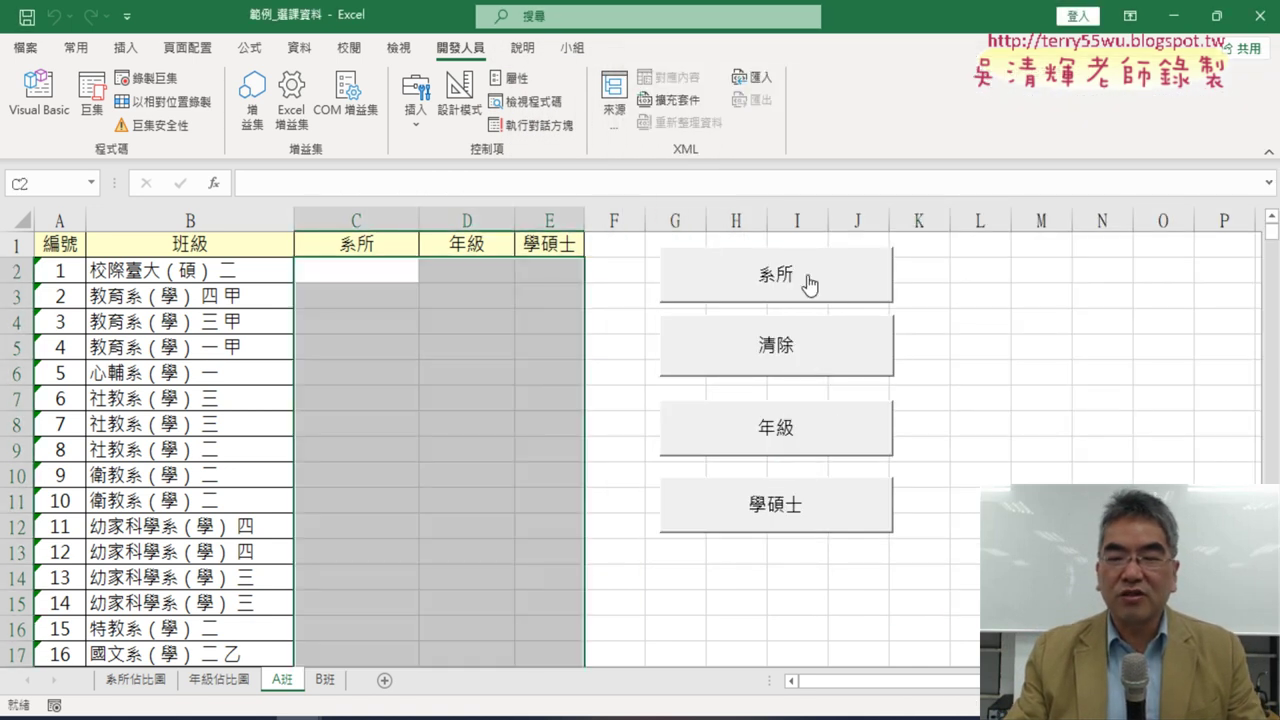
{"action": "left_click", "coordinate": [727, 289]}
{"action": "left_click", "coordinate": [754, 442]}
{"action": "left_click", "coordinate": [765, 507]}
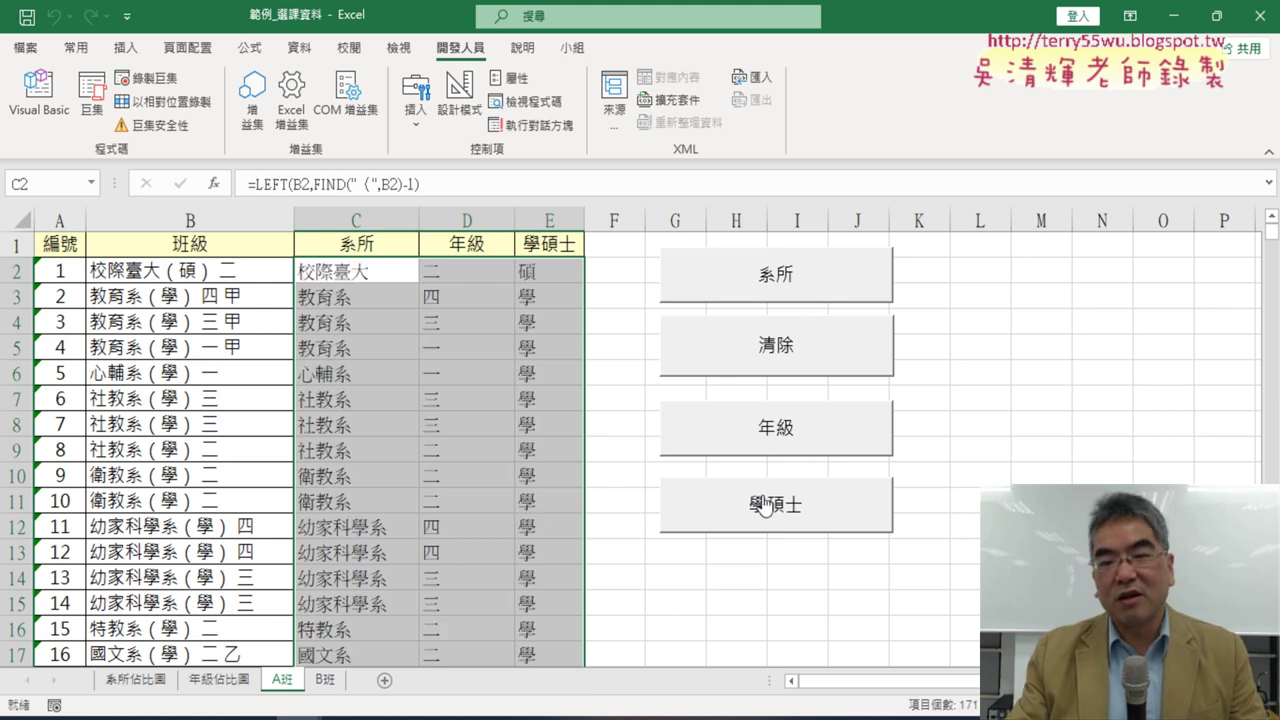
{"action": "left_click", "coordinate": [787, 363]}
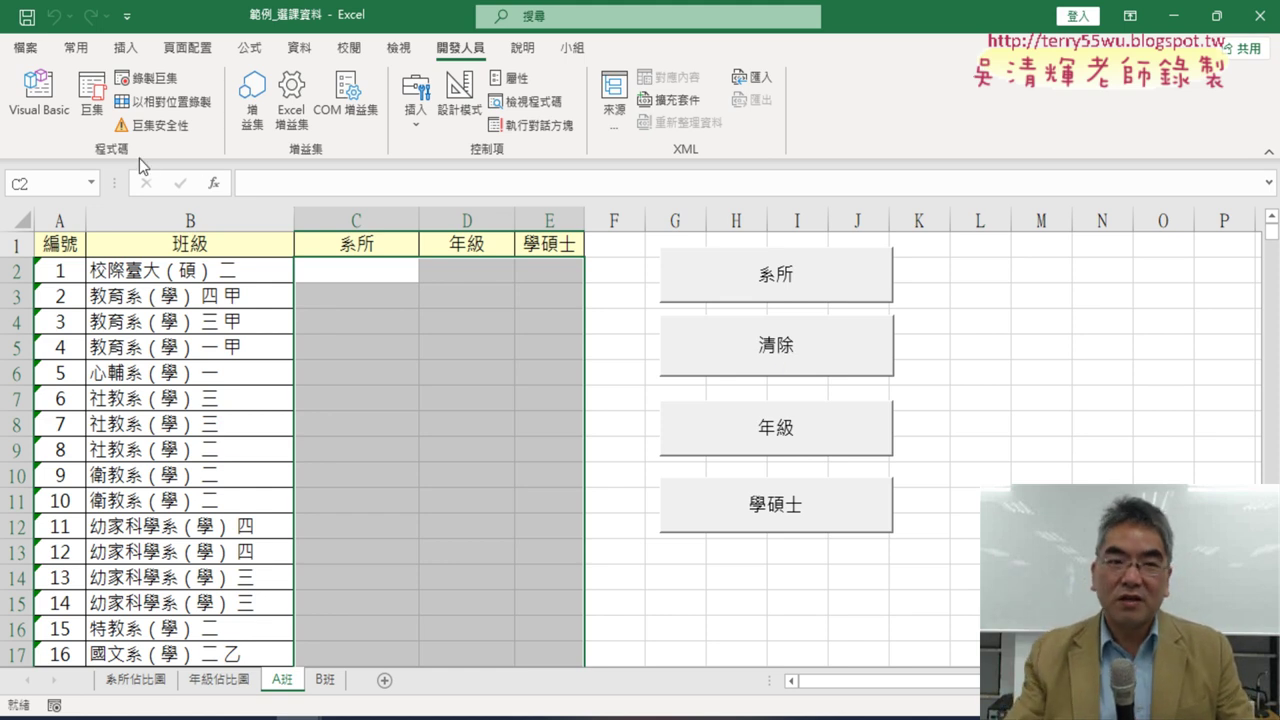
In the VBA editor, insert a blank line before the Sub 清除 macro.
{"action": "left_click", "coordinate": [39, 92]}
{"action": "scroll", "coordinate": [914, 350], "scroll_direction": "down", "scroll_amount": 2}
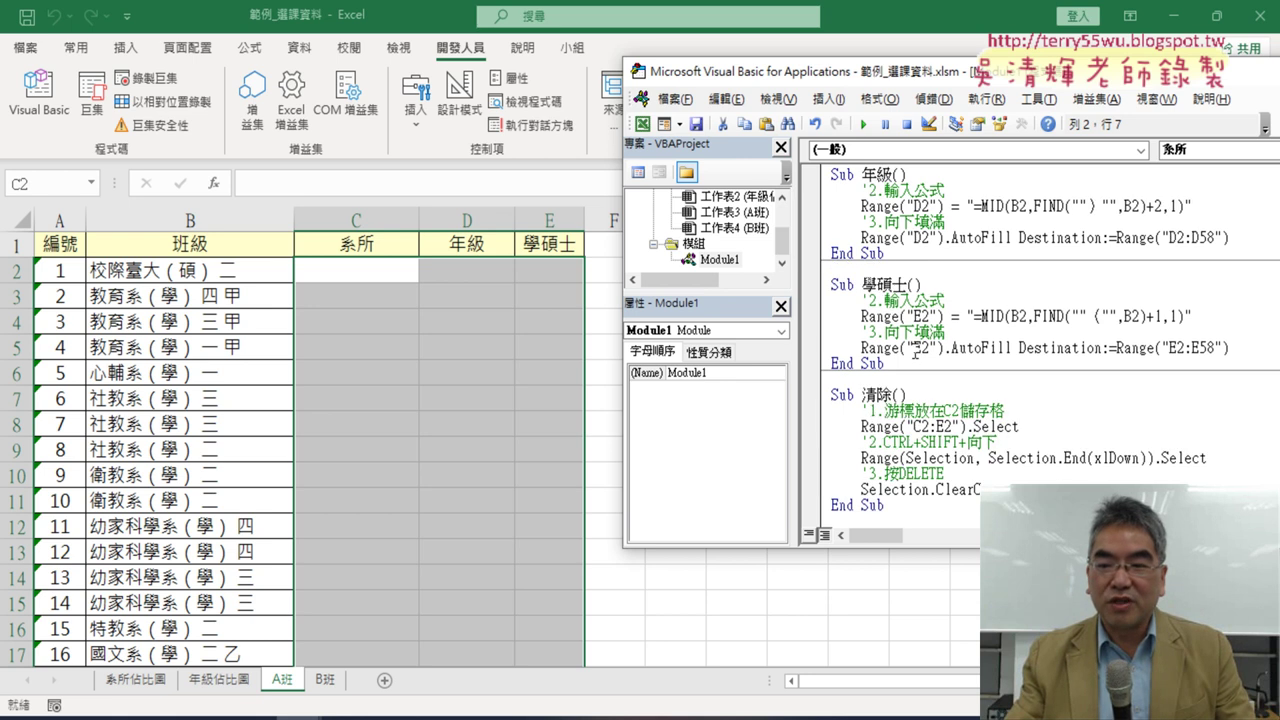
{"action": "scroll", "coordinate": [914, 350], "scroll_direction": "up", "scroll_amount": 1}
{"action": "scroll", "coordinate": [914, 350], "scroll_direction": "up", "scroll_amount": 1}
{"action": "left_click", "coordinate": [877, 313]}
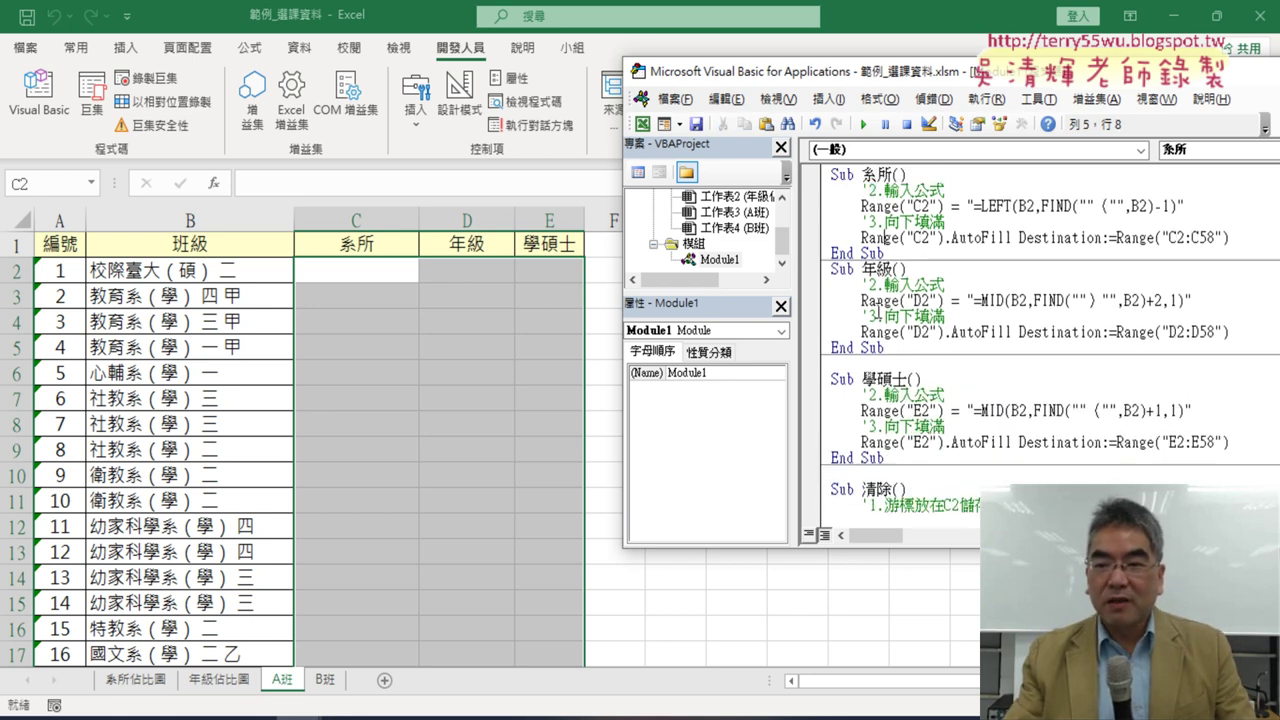
{"action": "left_click", "coordinate": [884, 410]}
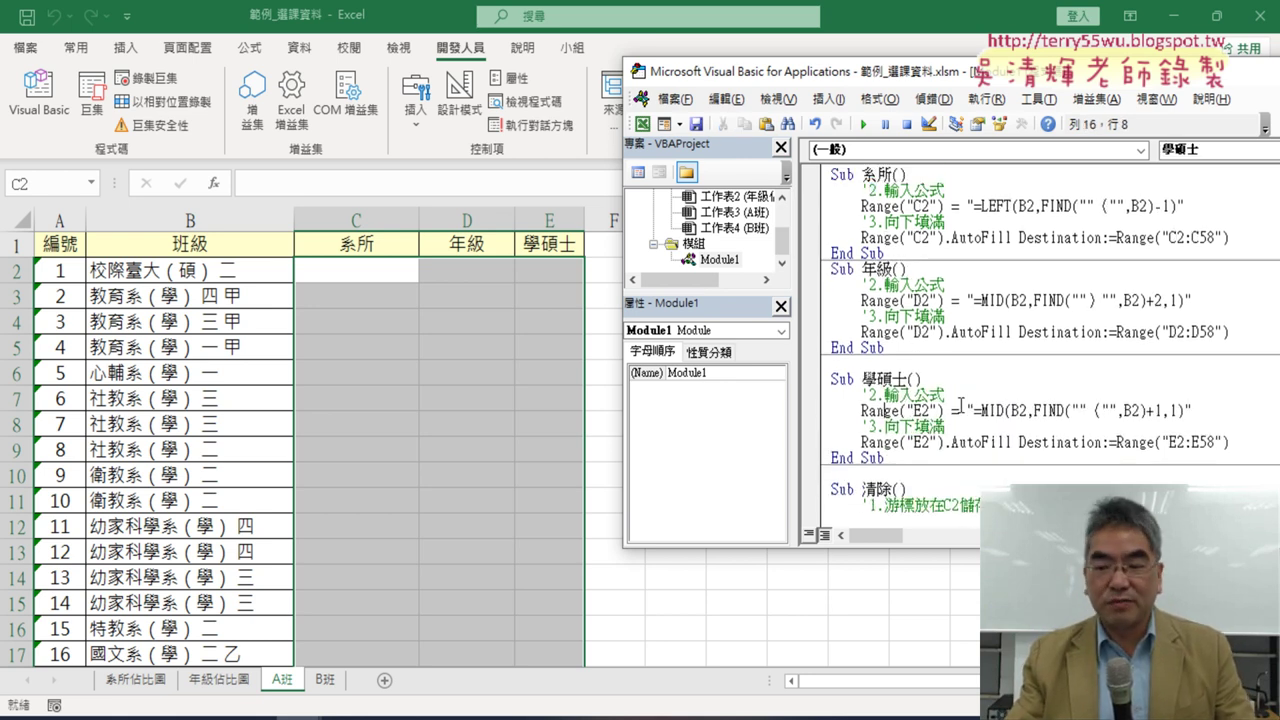
{"action": "scroll", "coordinate": [960, 405], "scroll_direction": "down", "scroll_amount": 2}
{"action": "left_click", "coordinate": [832, 378]}
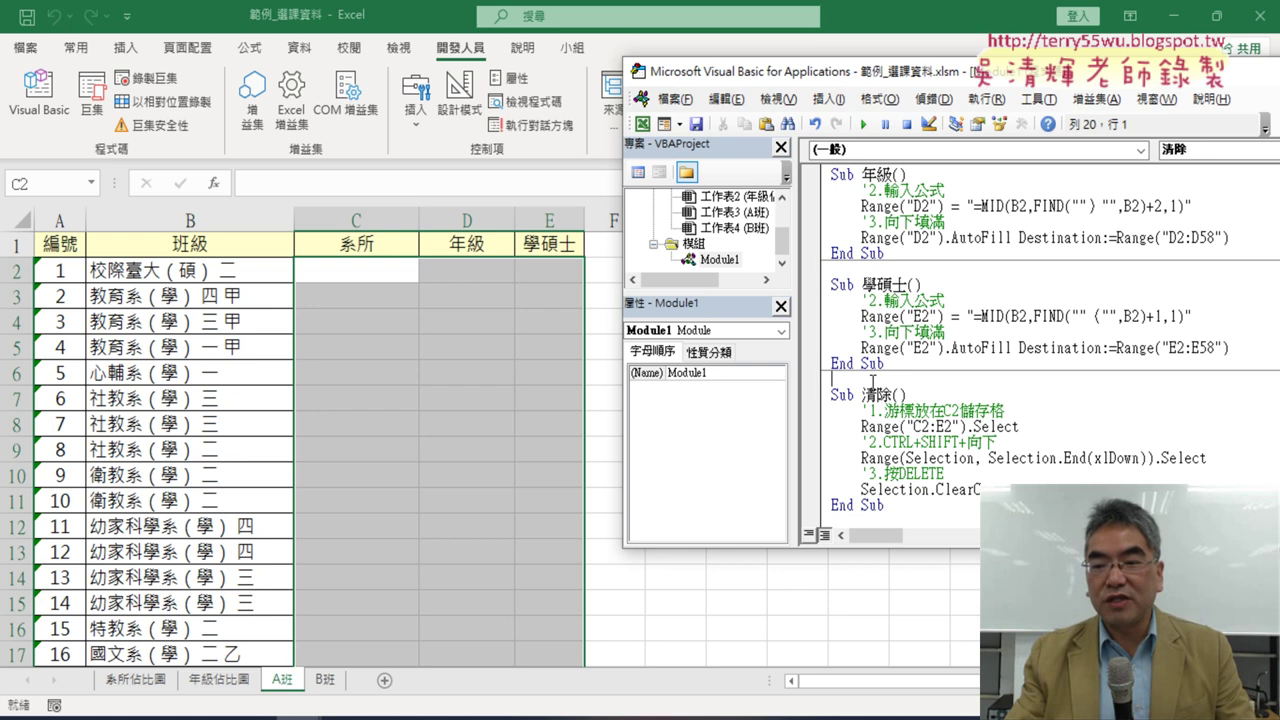
{"action": "key", "text": "Return"}
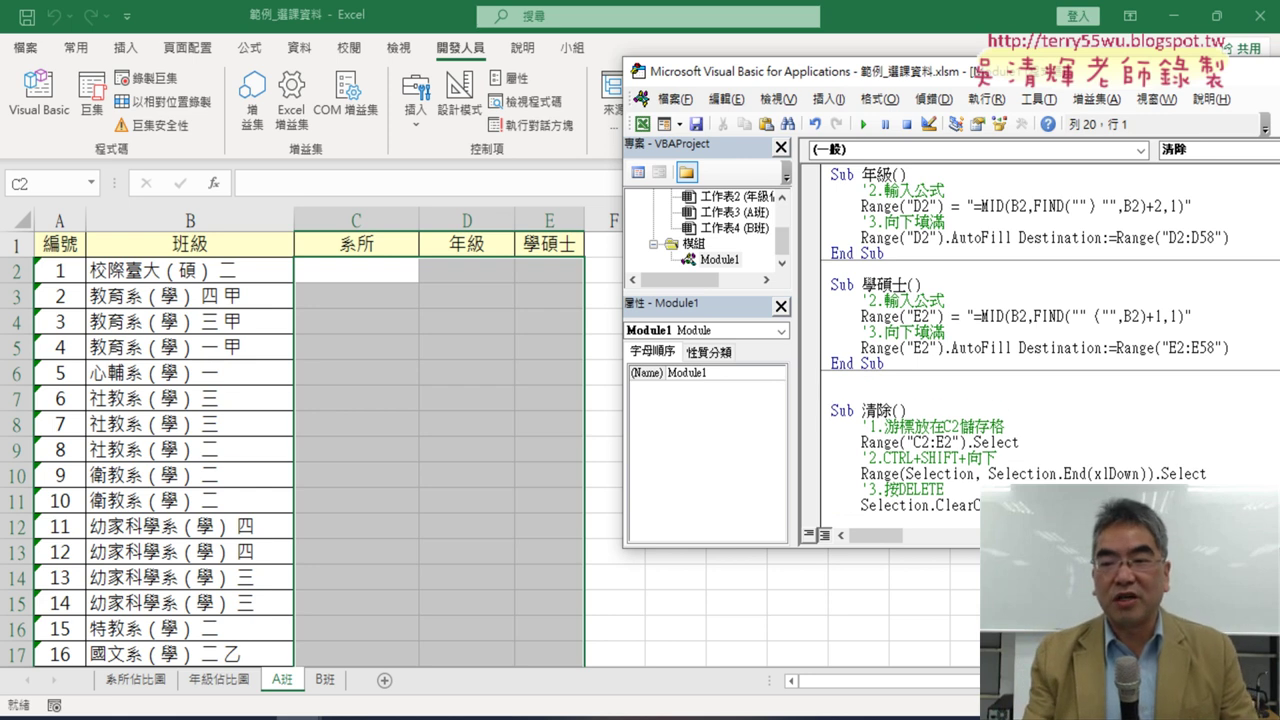
Copy the 系所, 年級 and 學碩士 macro code and return to the Google Doc.
{"action": "scroll", "coordinate": [900, 350], "scroll_direction": "up", "scroll_amount": 2}
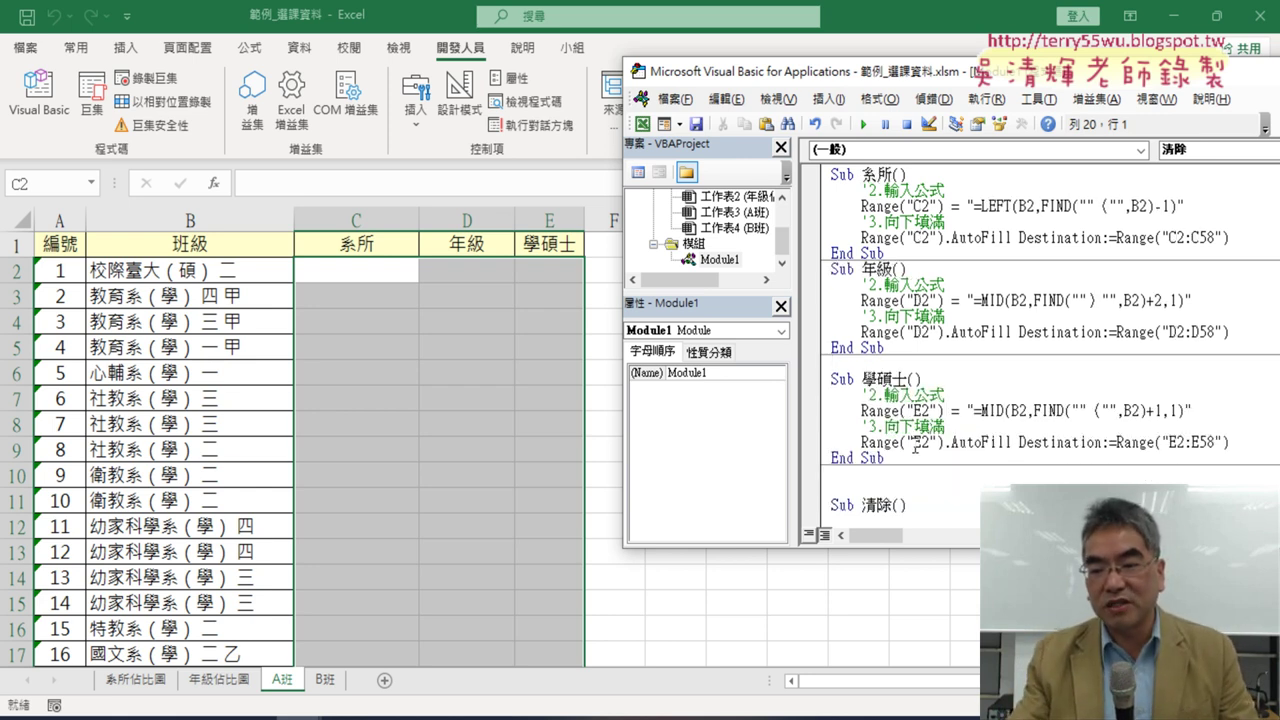
{"action": "left_click_drag", "start_coordinate": [904, 460], "coordinate": [832, 174]}
{"action": "right_click", "coordinate": [866, 222]}
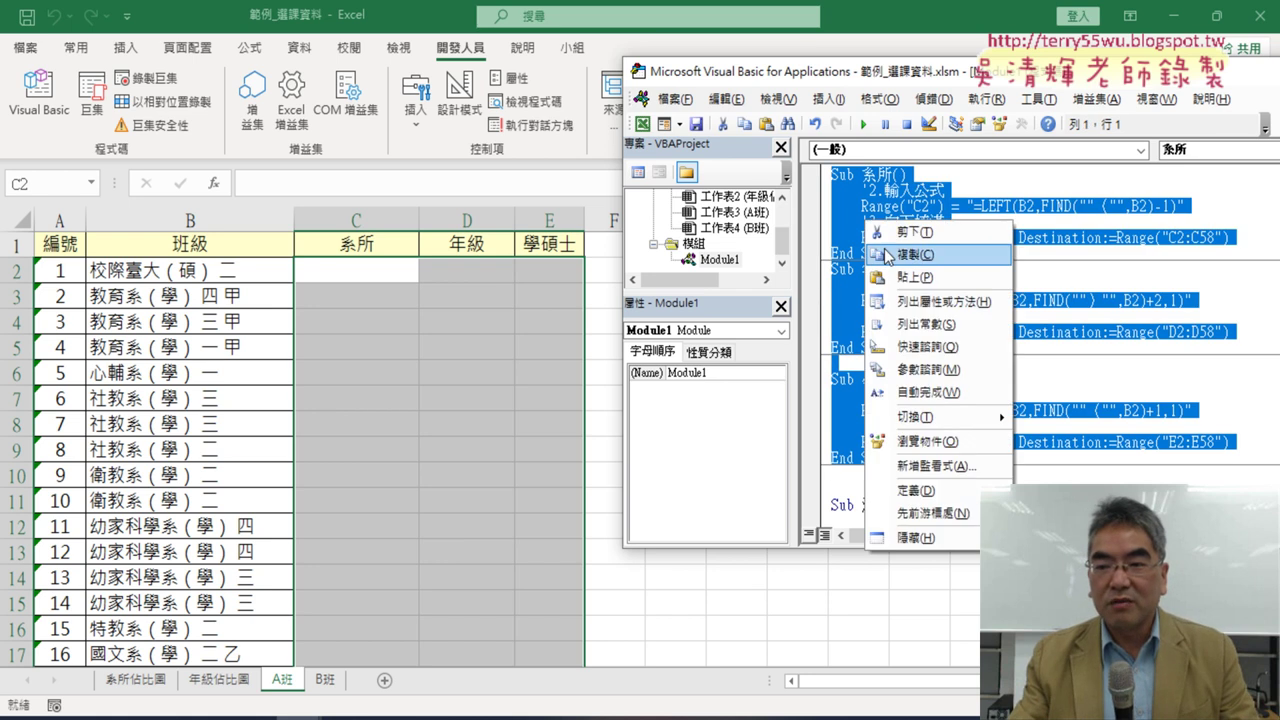
{"action": "left_click", "coordinate": [886, 255]}
{"action": "left_click", "coordinate": [300, 718]}
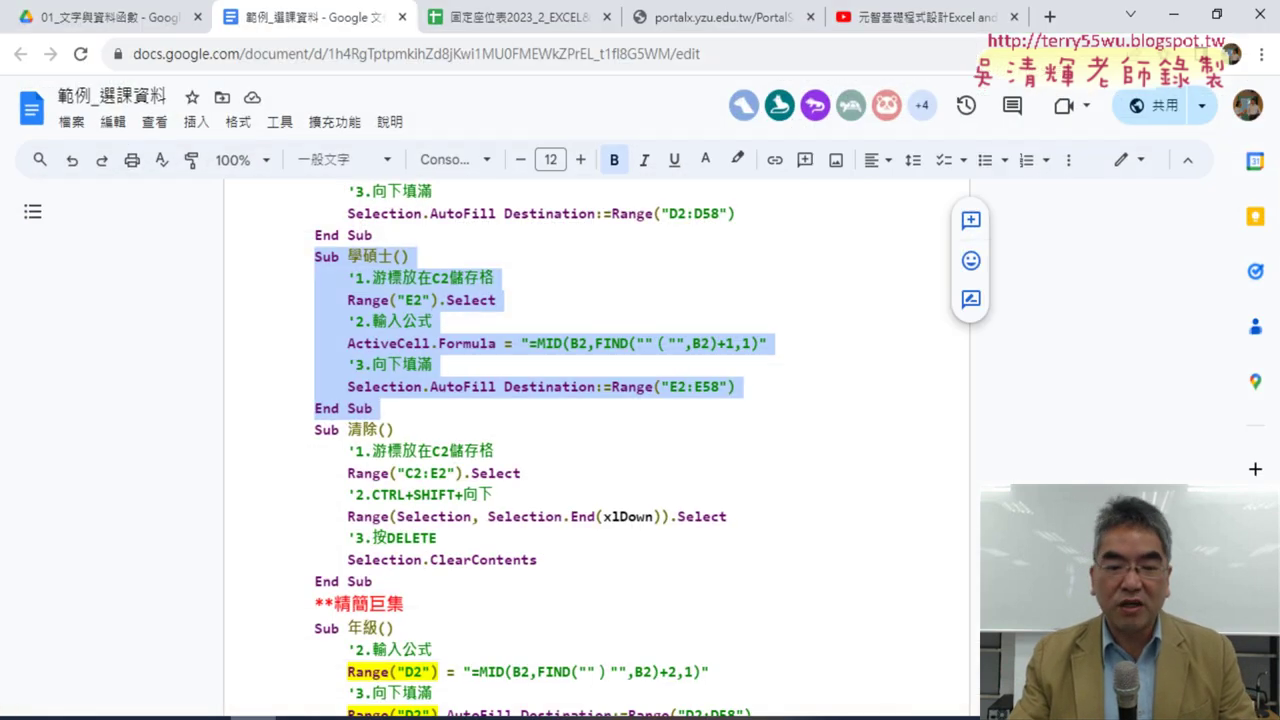
Paste the copied macro code below the 年級 macro's End Sub.
{"action": "scroll", "coordinate": [430, 521], "scroll_direction": "down", "scroll_amount": 3}
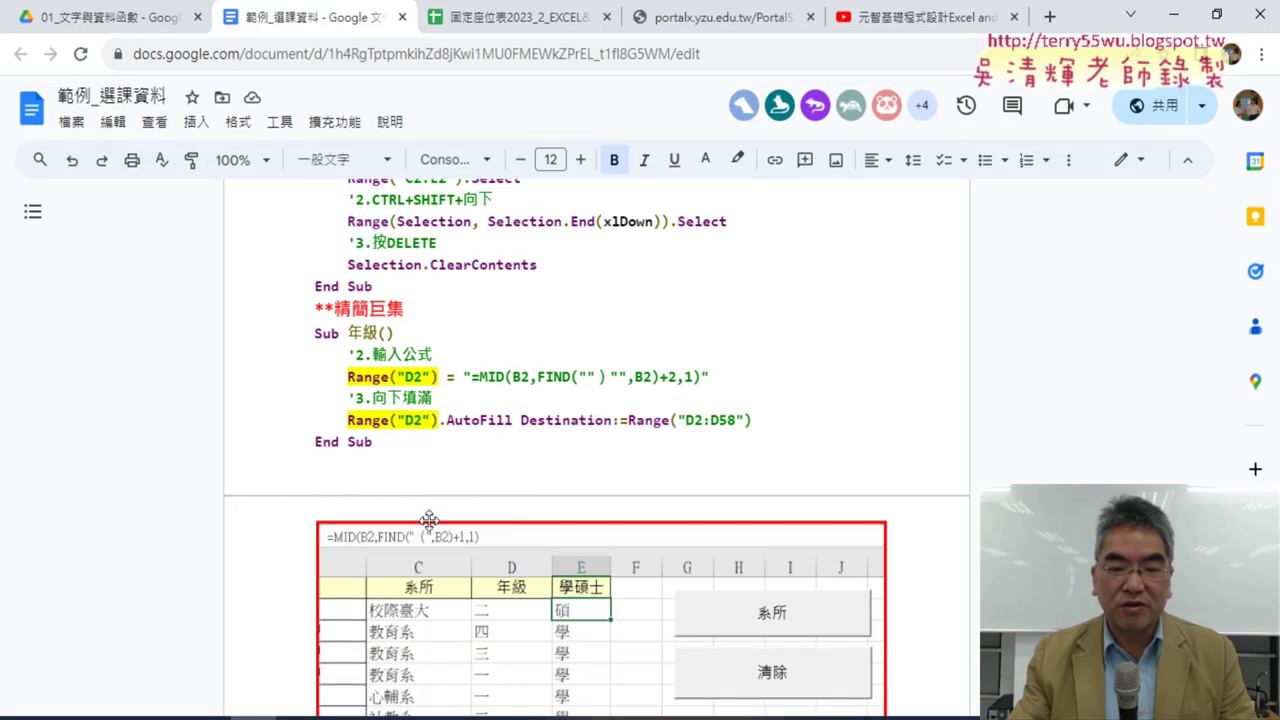
{"action": "left_click", "coordinate": [382, 455]}
{"action": "key", "text": "ctrl+v"}
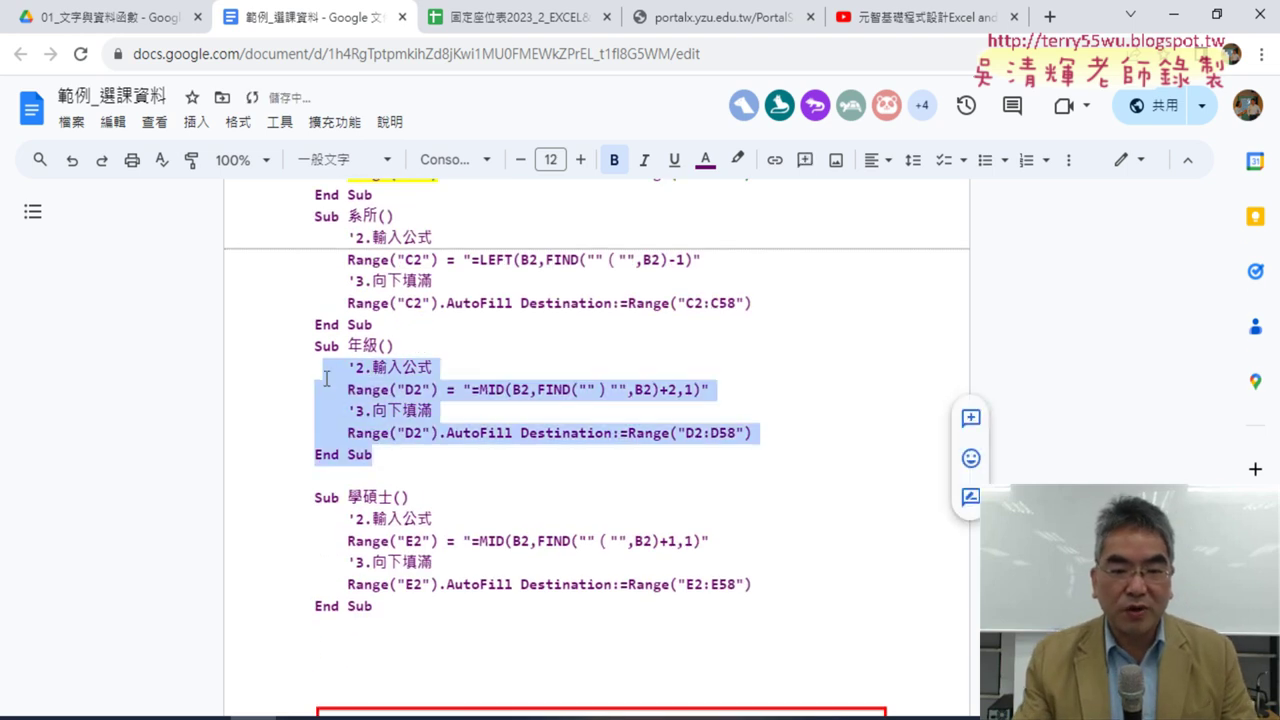
Delete the duplicated Sub 年級 block and the leftover blank line.
{"action": "left_click_drag", "start_coordinate": [393, 456], "coordinate": [313, 347]}
{"action": "key", "text": "BackSpace"}
{"action": "key", "text": "BackSpace"}
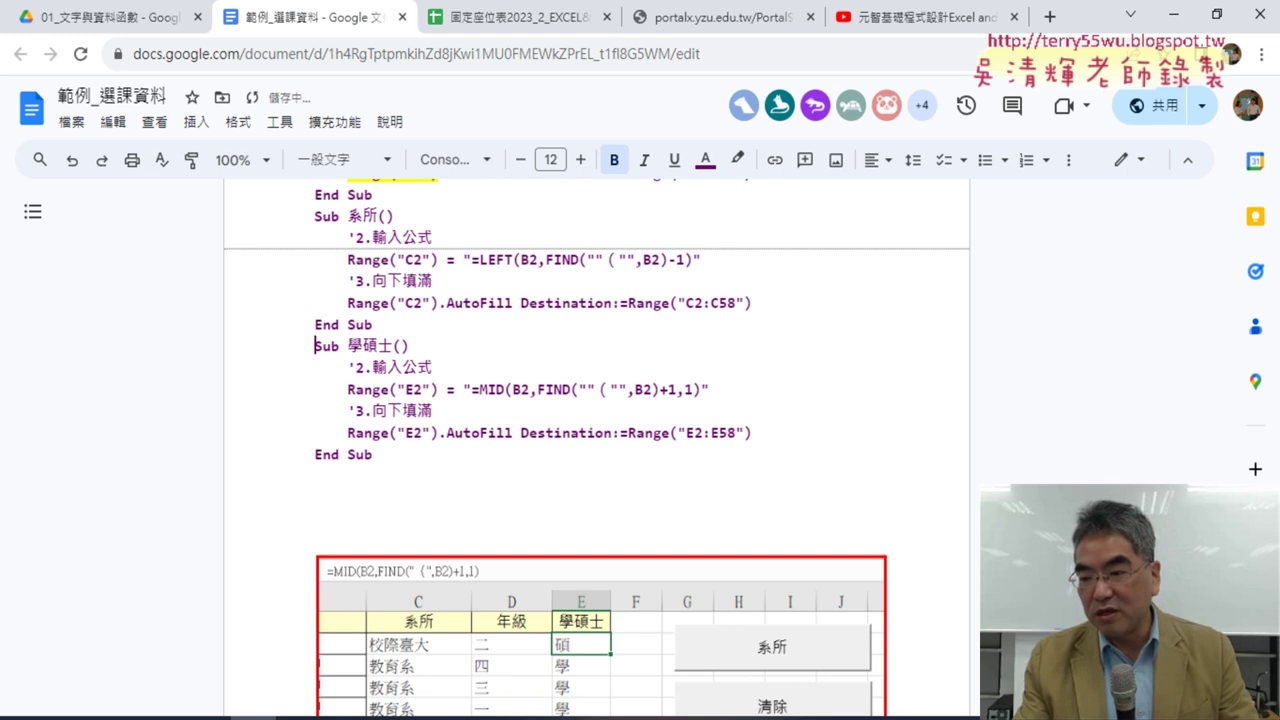
{"action": "left_click", "coordinate": [575, 476]}
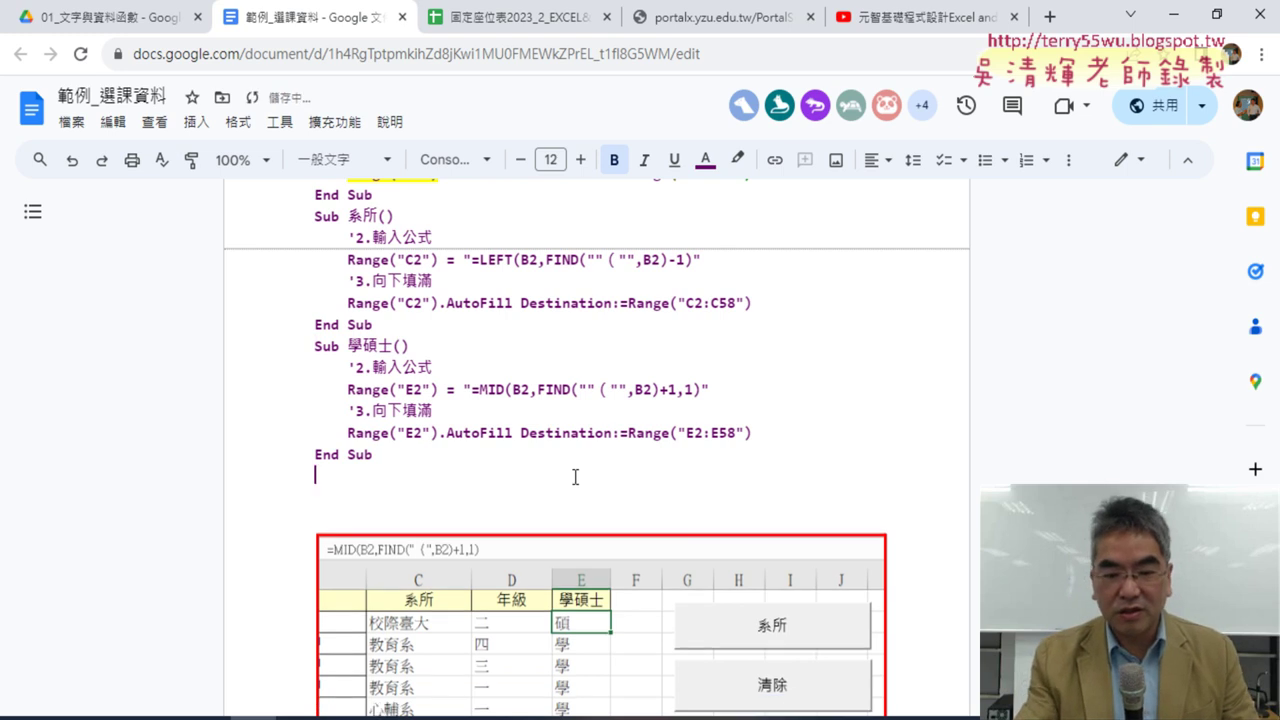
{"action": "key", "text": "BackSpace"}
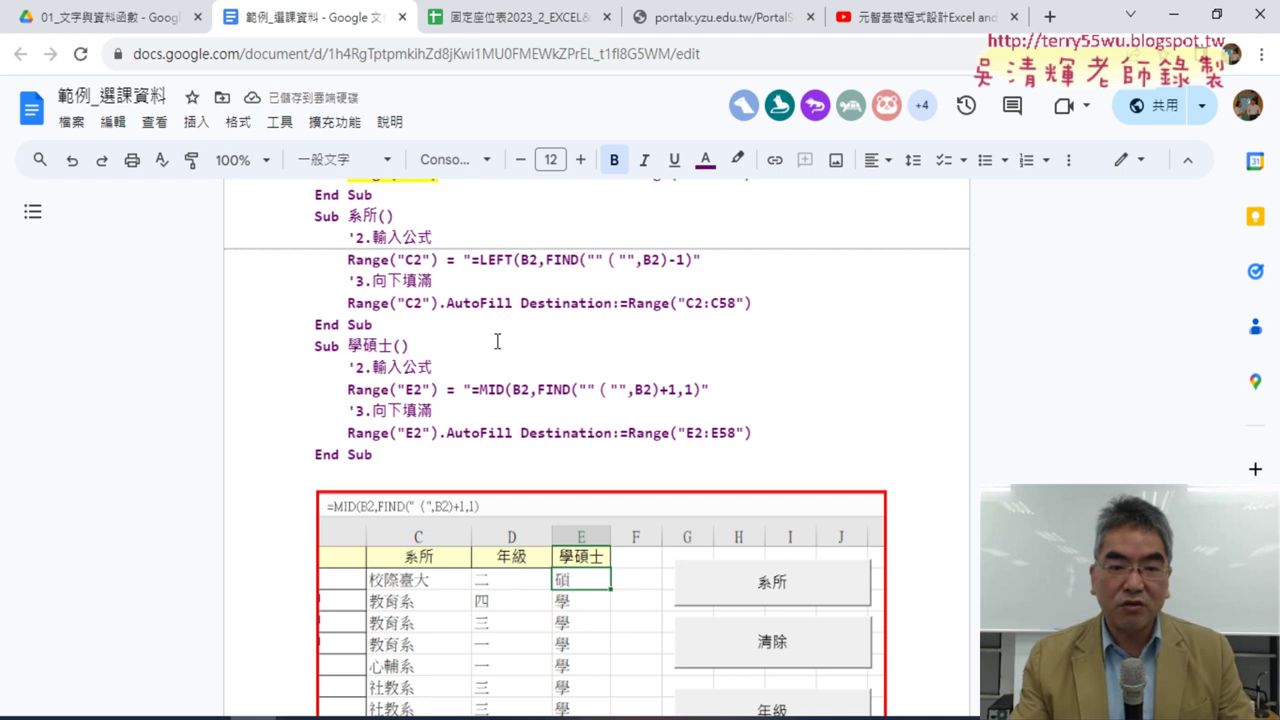
{"action": "scroll", "coordinate": [497, 342], "scroll_direction": "up", "scroll_amount": 3}
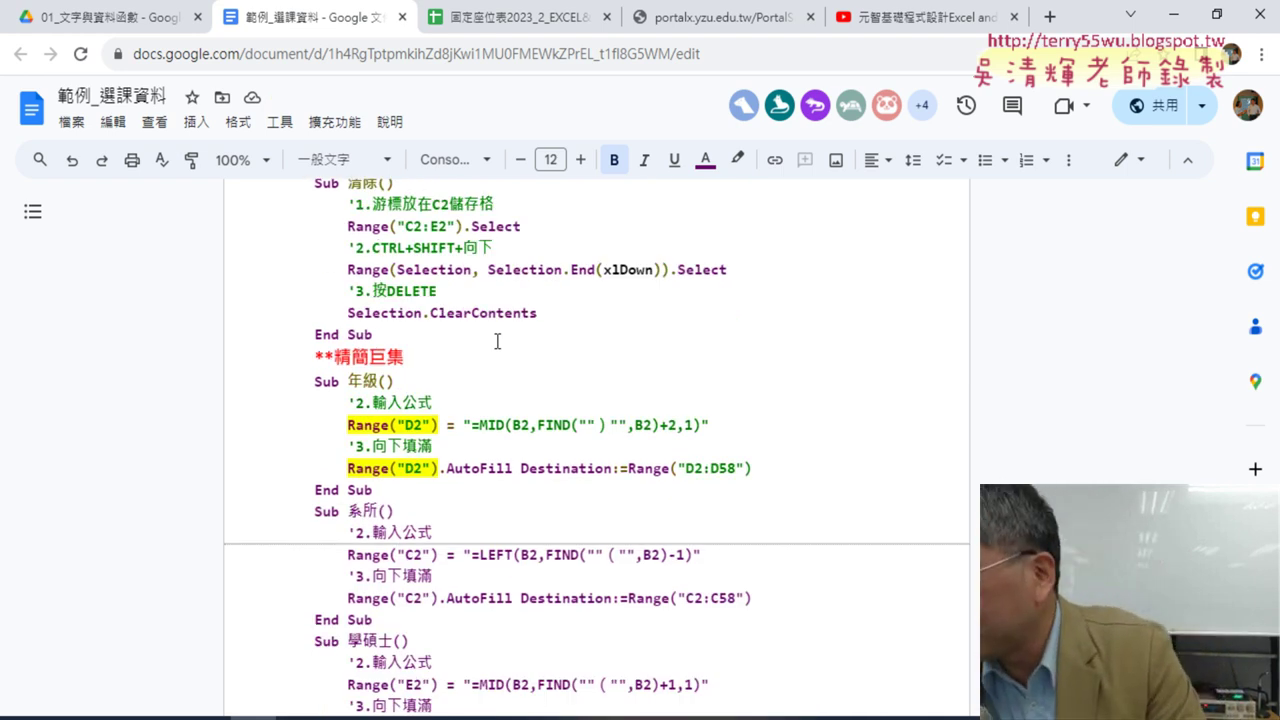